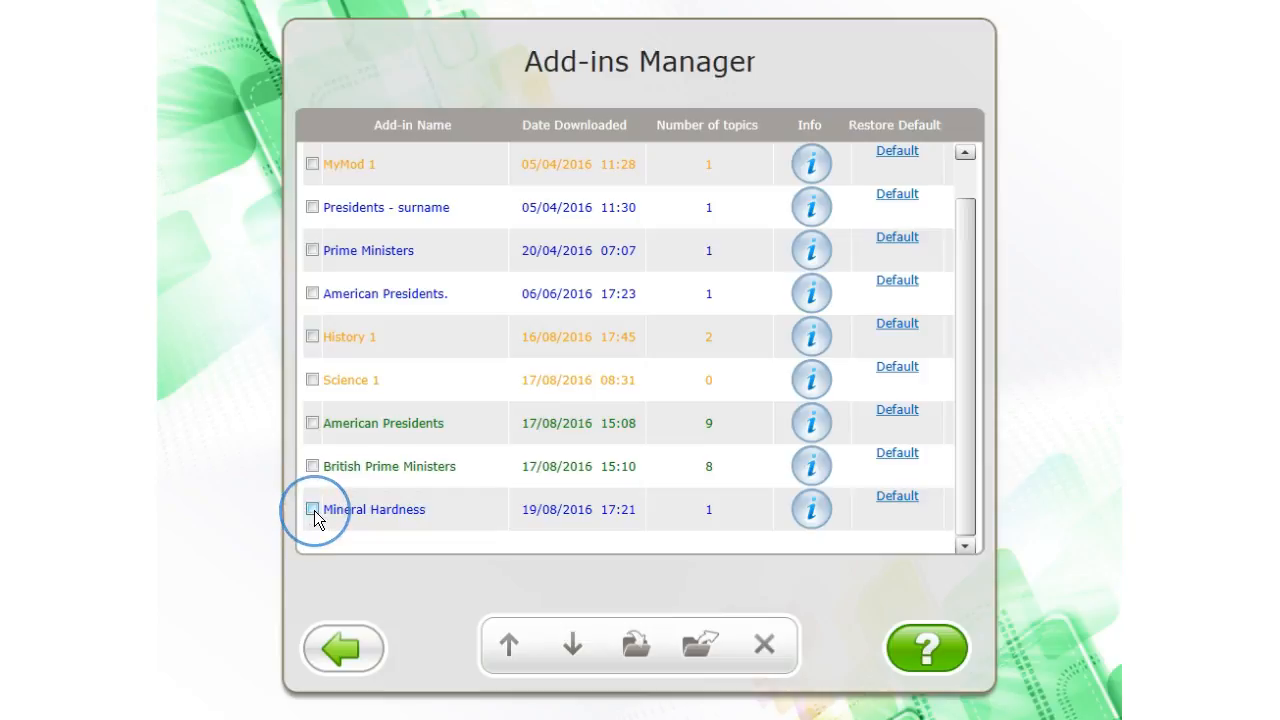
Enable the Mineral Hardness add-in and leave the admin area for the user selection
click(313, 510)
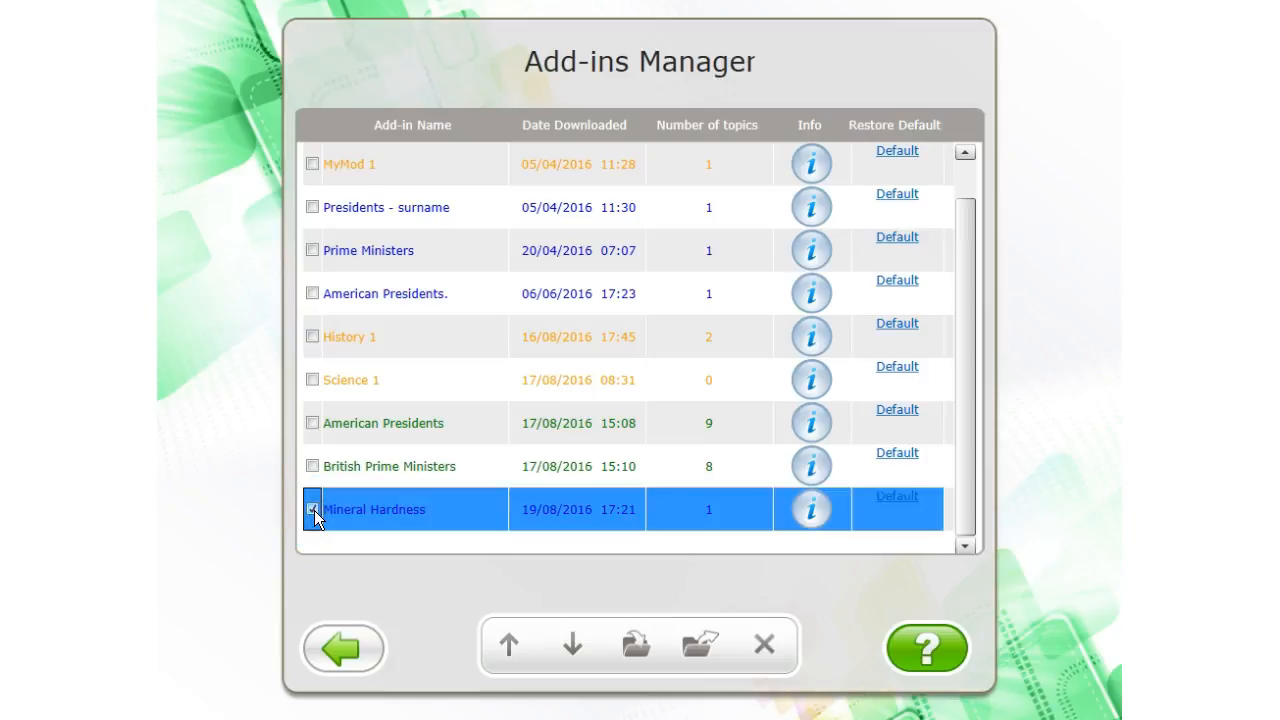
click(340, 641)
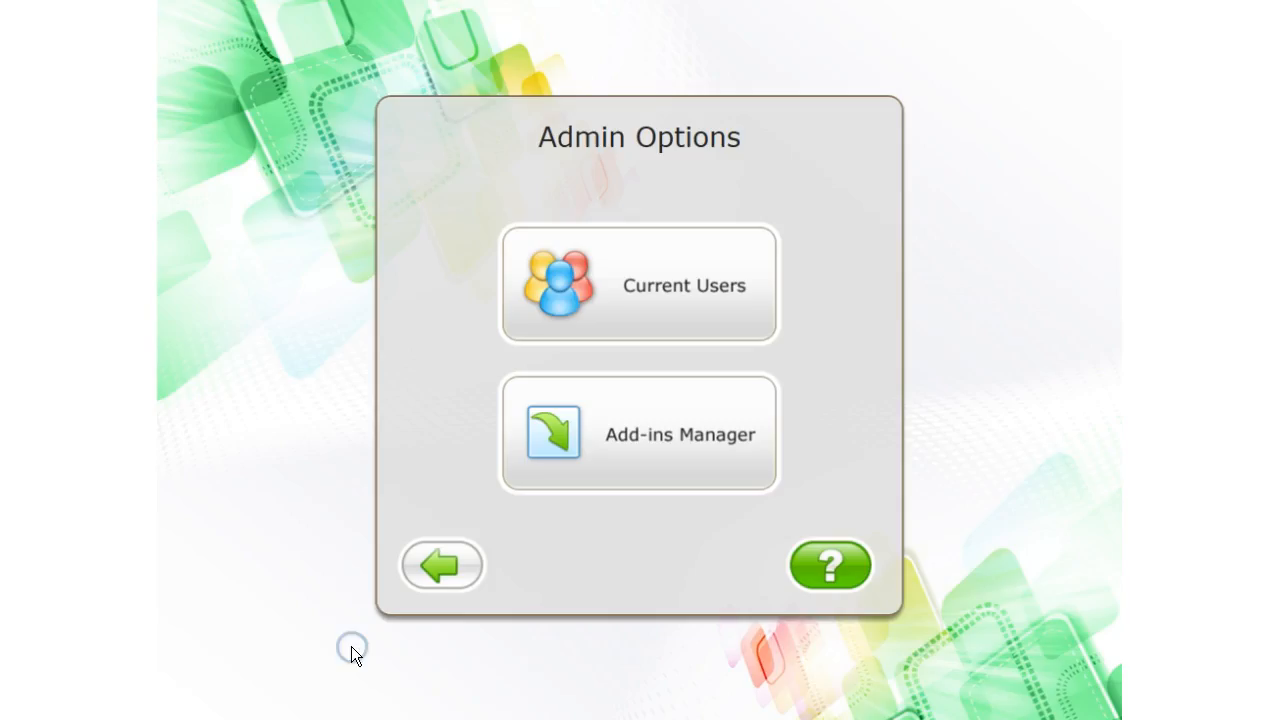
click(452, 545)
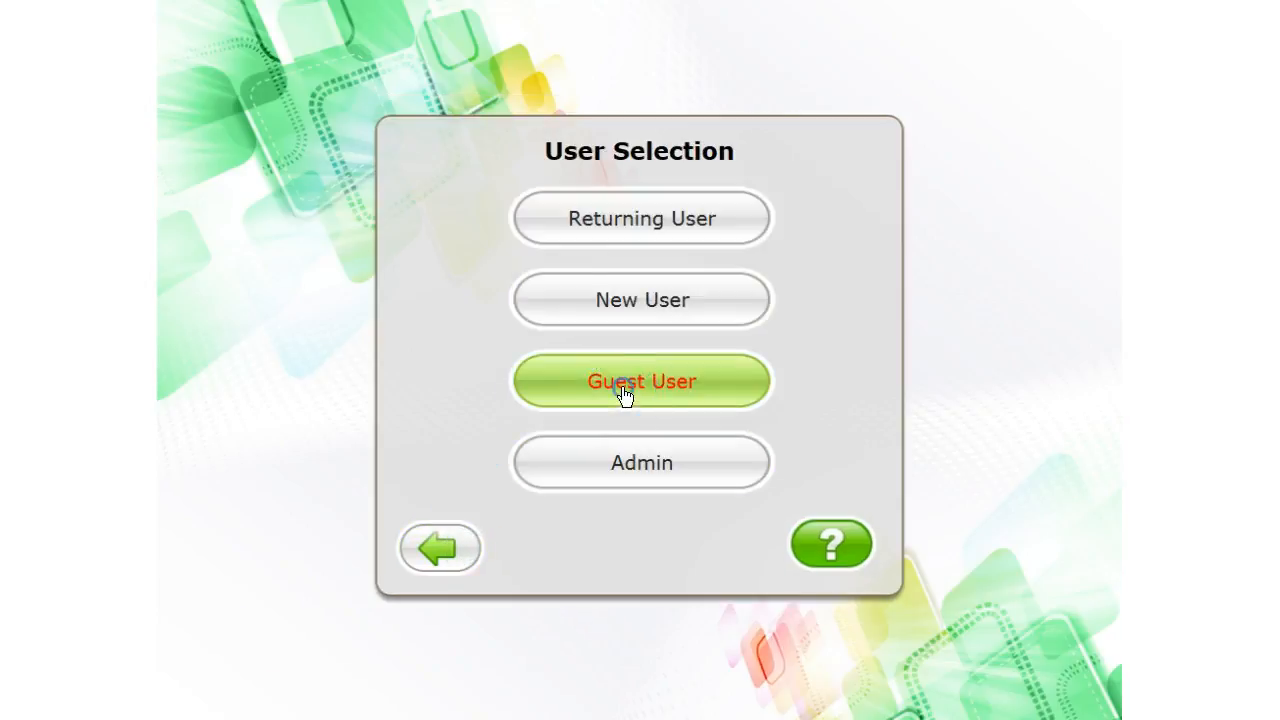
Enter as a guest user and open the content entry for the Sequencing activities
click(623, 395)
click(686, 391)
click(689, 340)
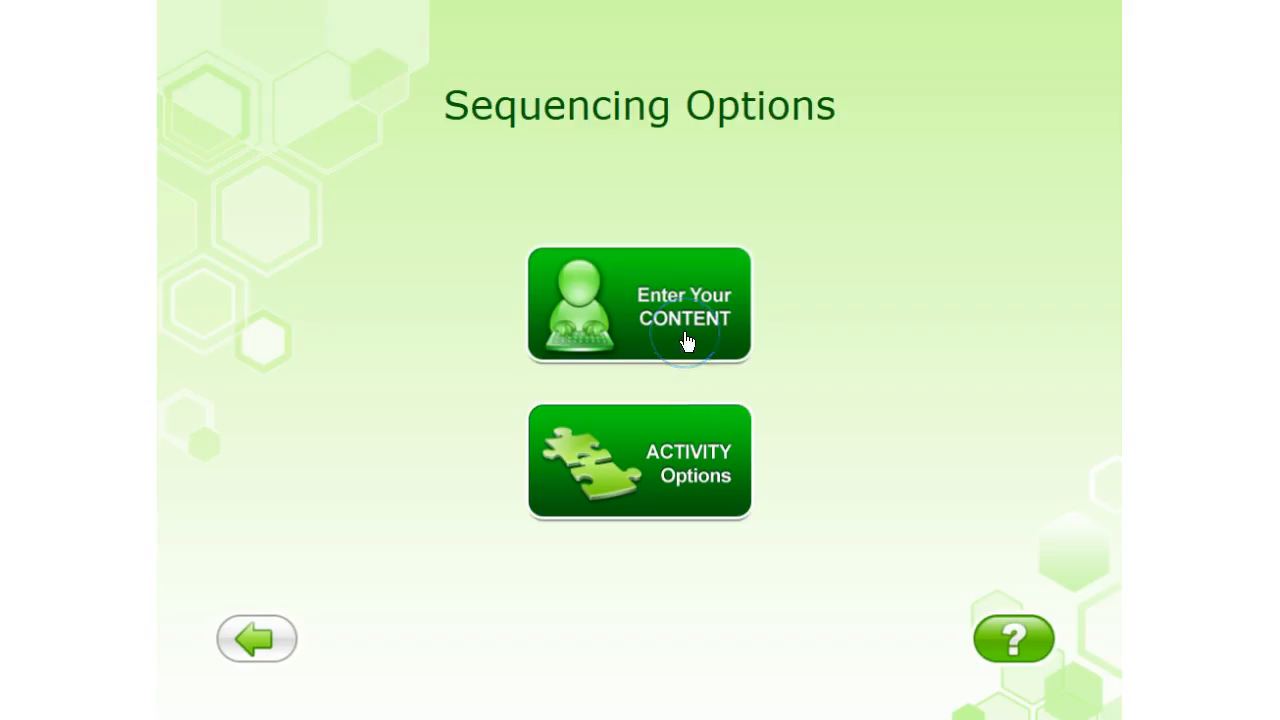
click(685, 333)
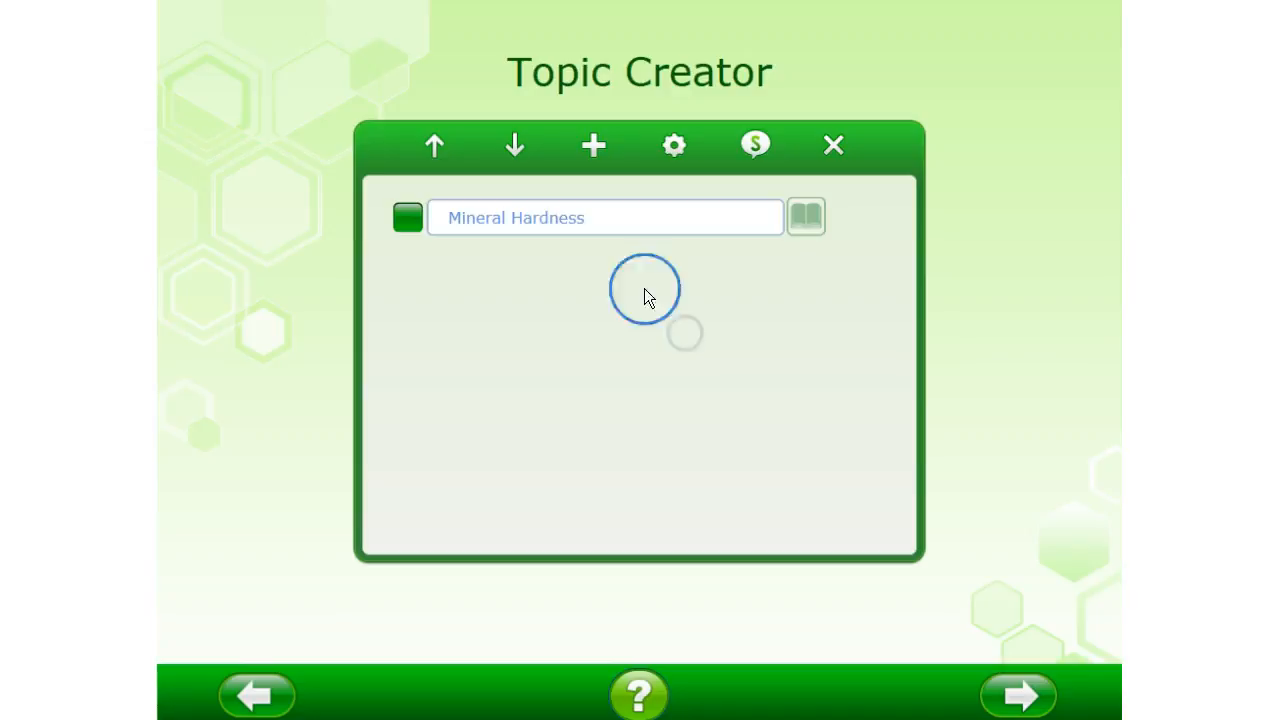
Check the background, font and text size options of the Mineral Hardness topic
click(408, 218)
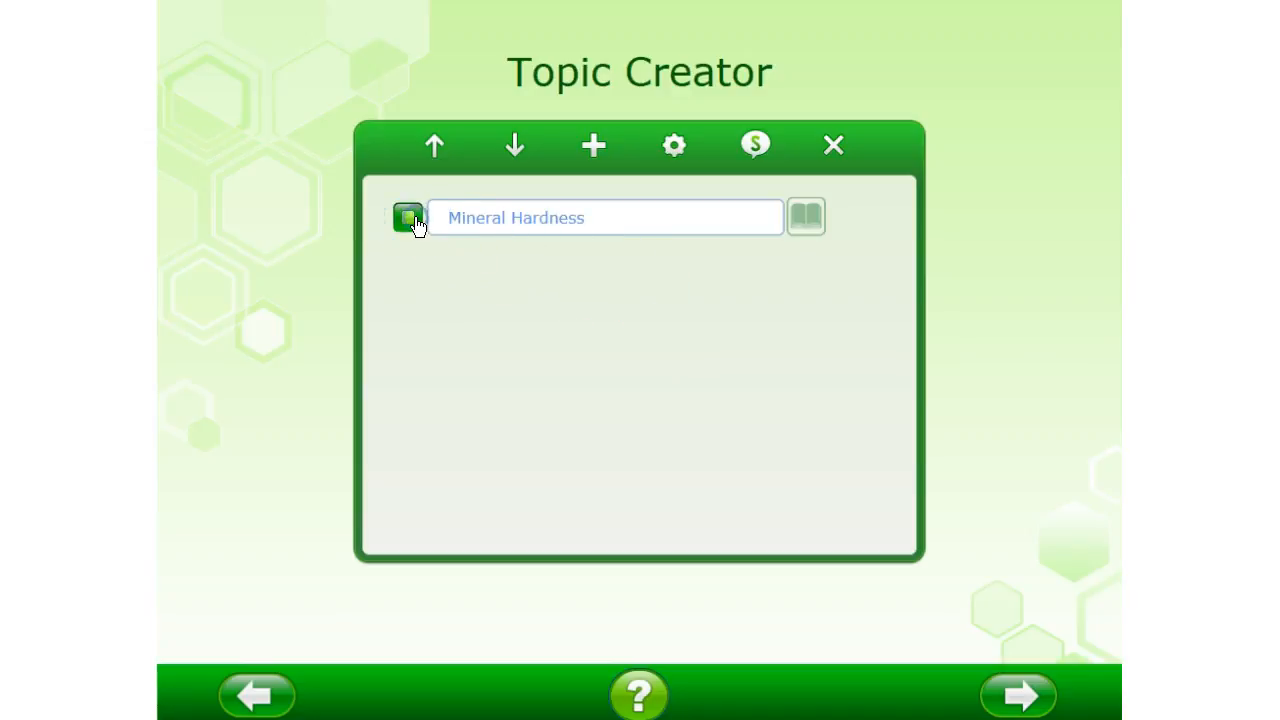
click(675, 148)
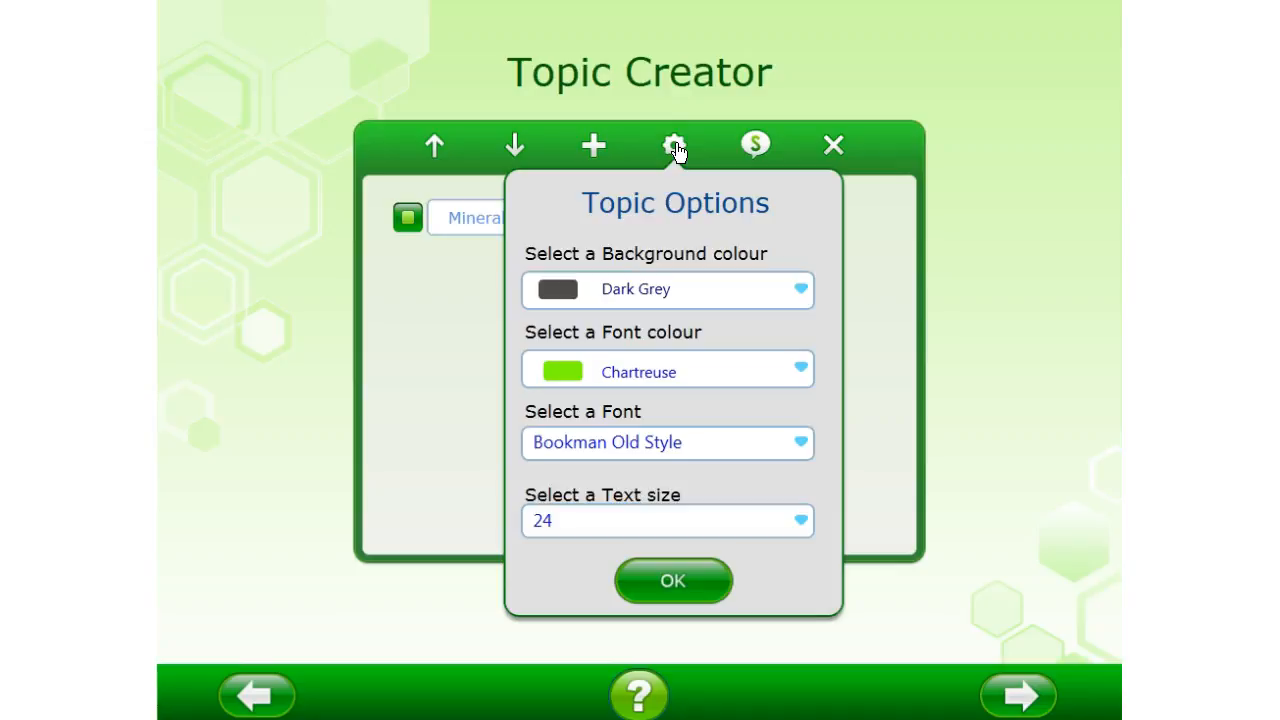
click(676, 148)
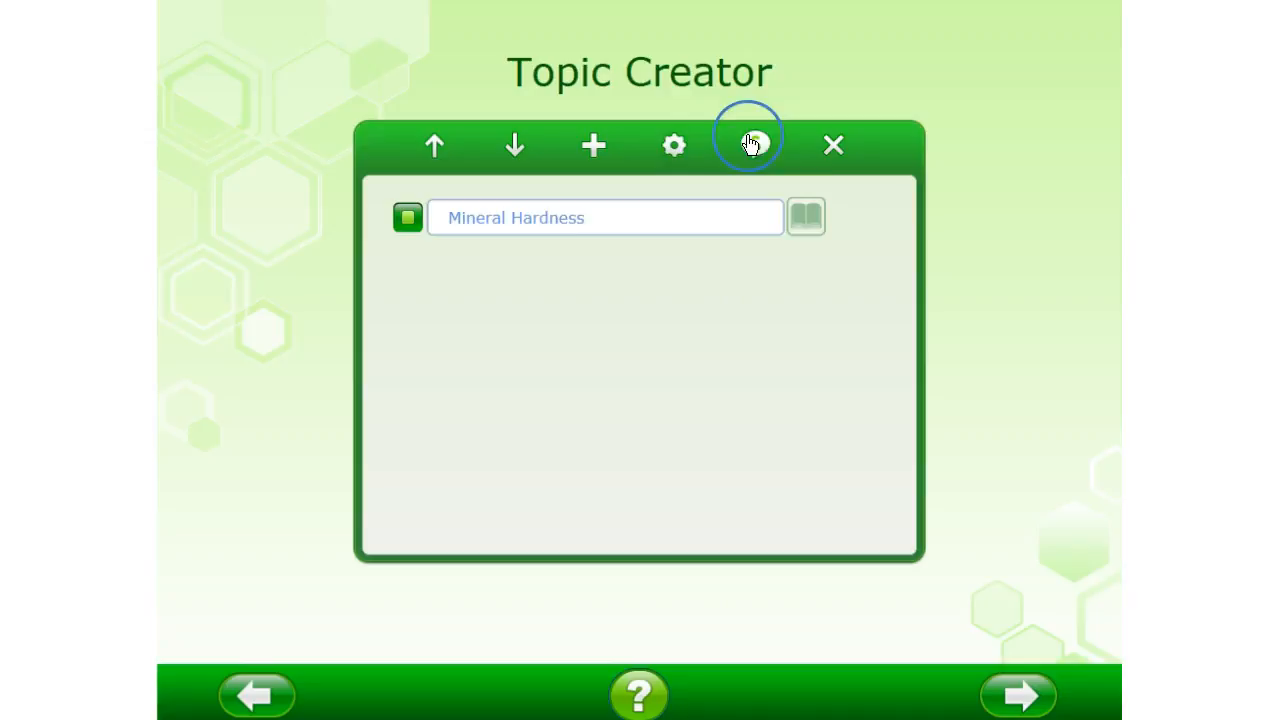
Open the steps of the Mineral Hardness topic and review the whole sequence from first to last
click(752, 148)
click(800, 330)
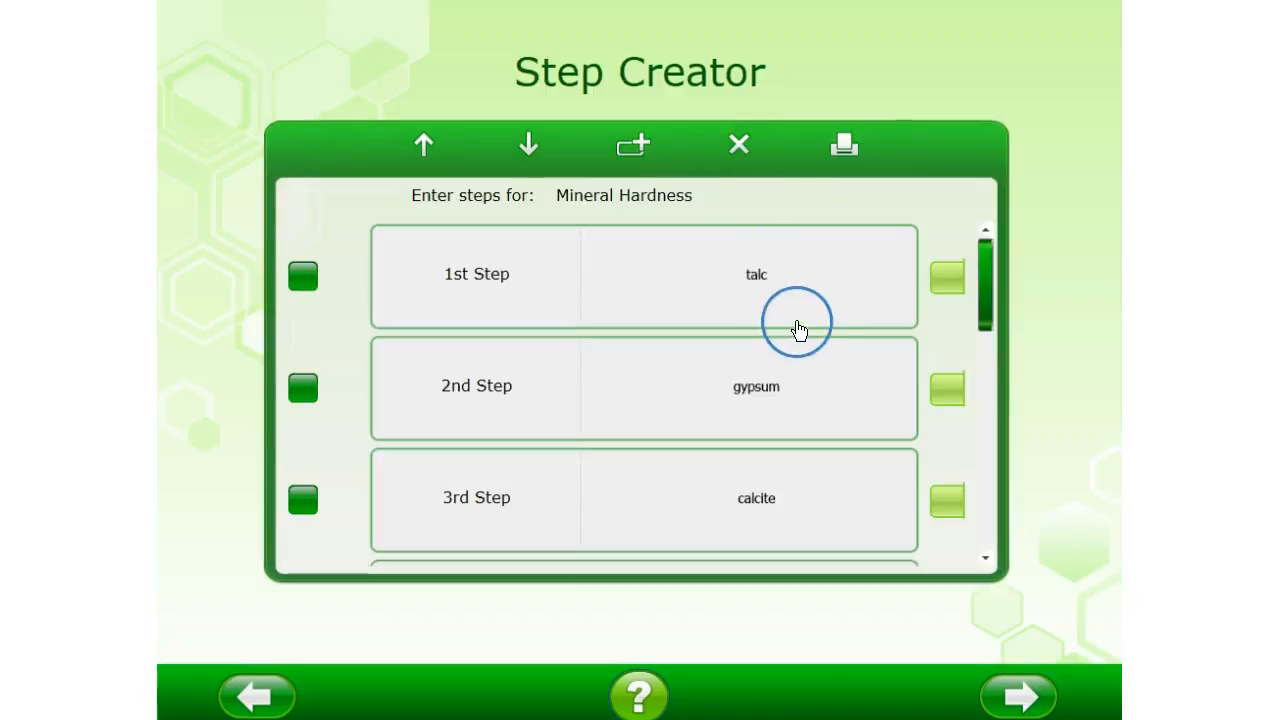
scroll(800, 333, down, 6)
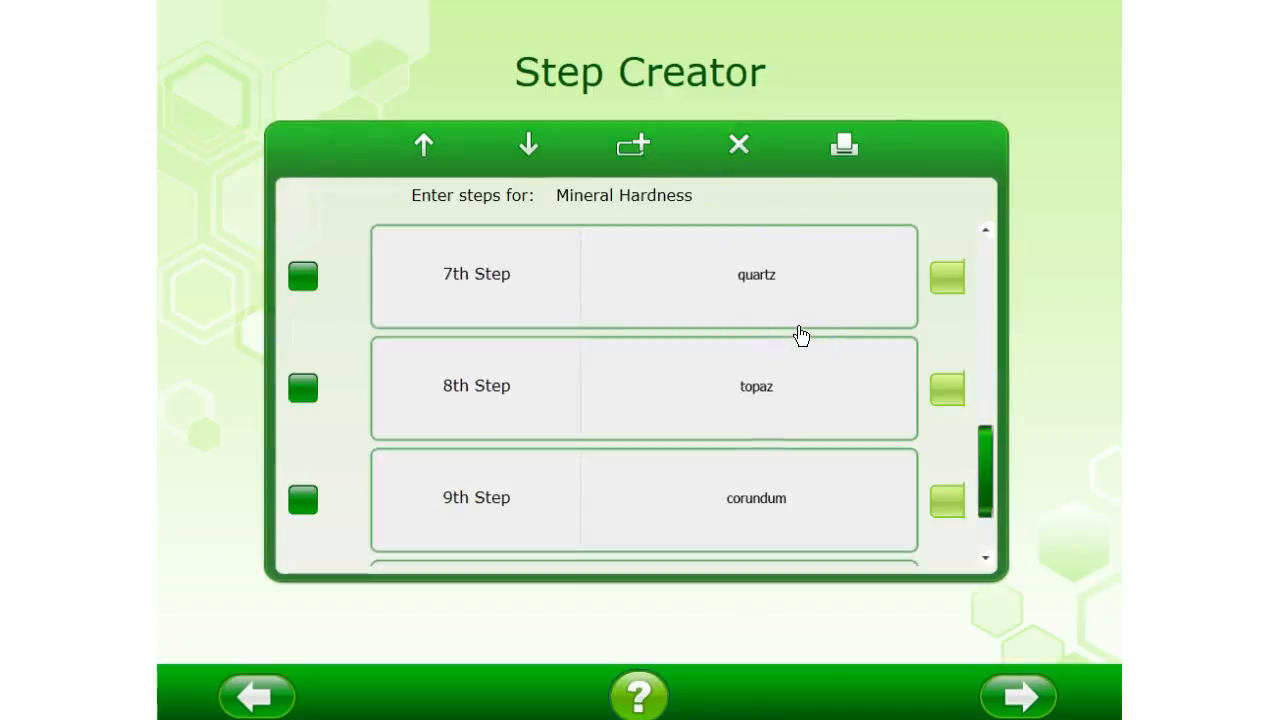
scroll(800, 334, down, 1)
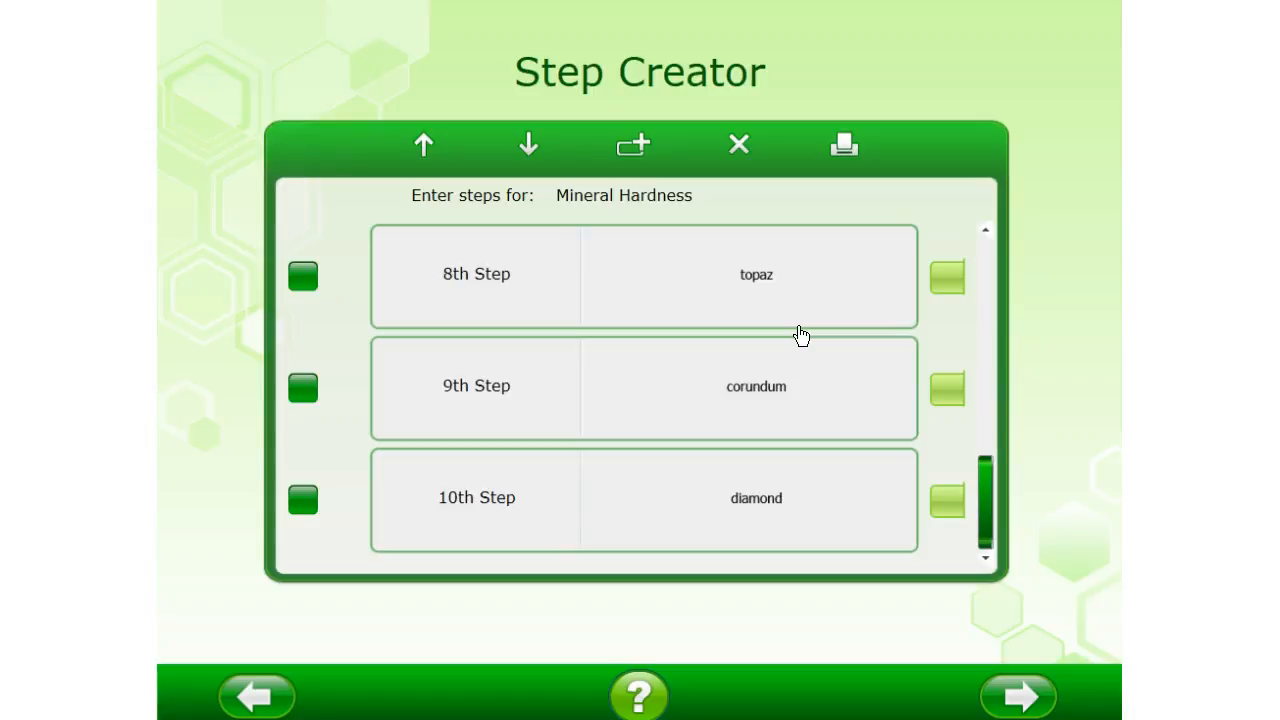
scroll(800, 334, up, 7)
click(989, 603)
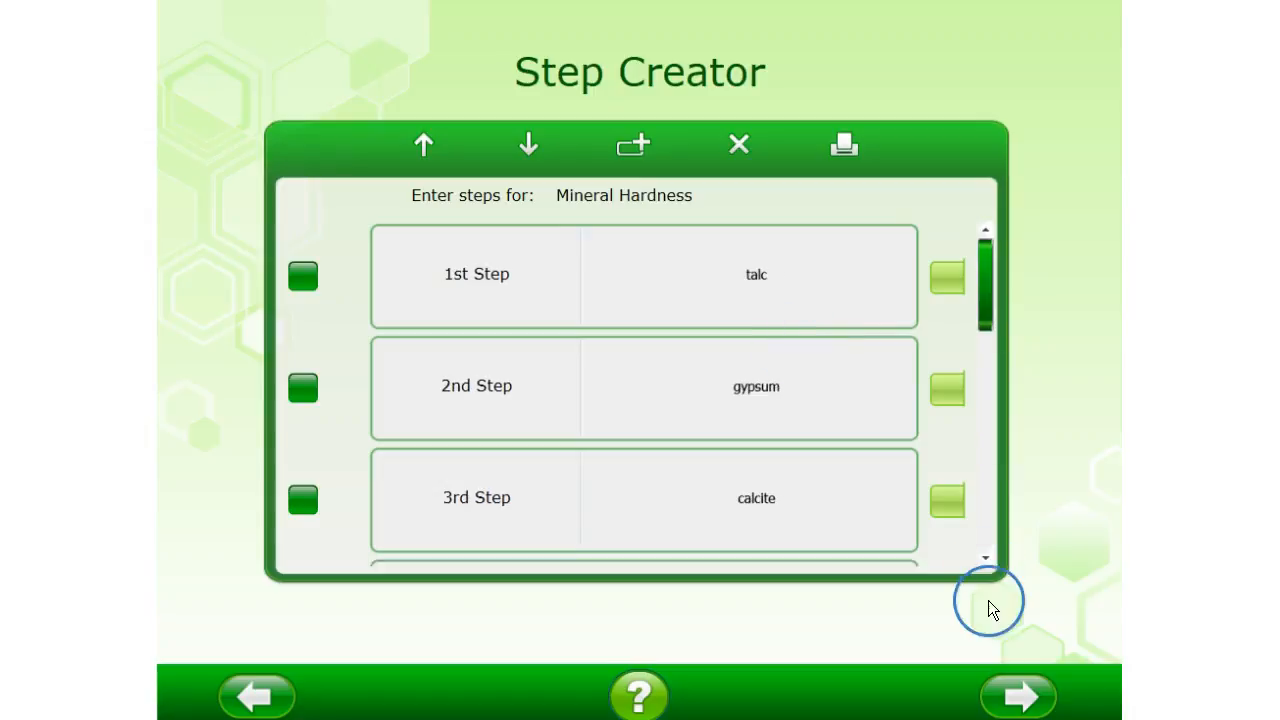
Start the Array activity from Independent Training with the Mineral Hardness topic
click(1010, 690)
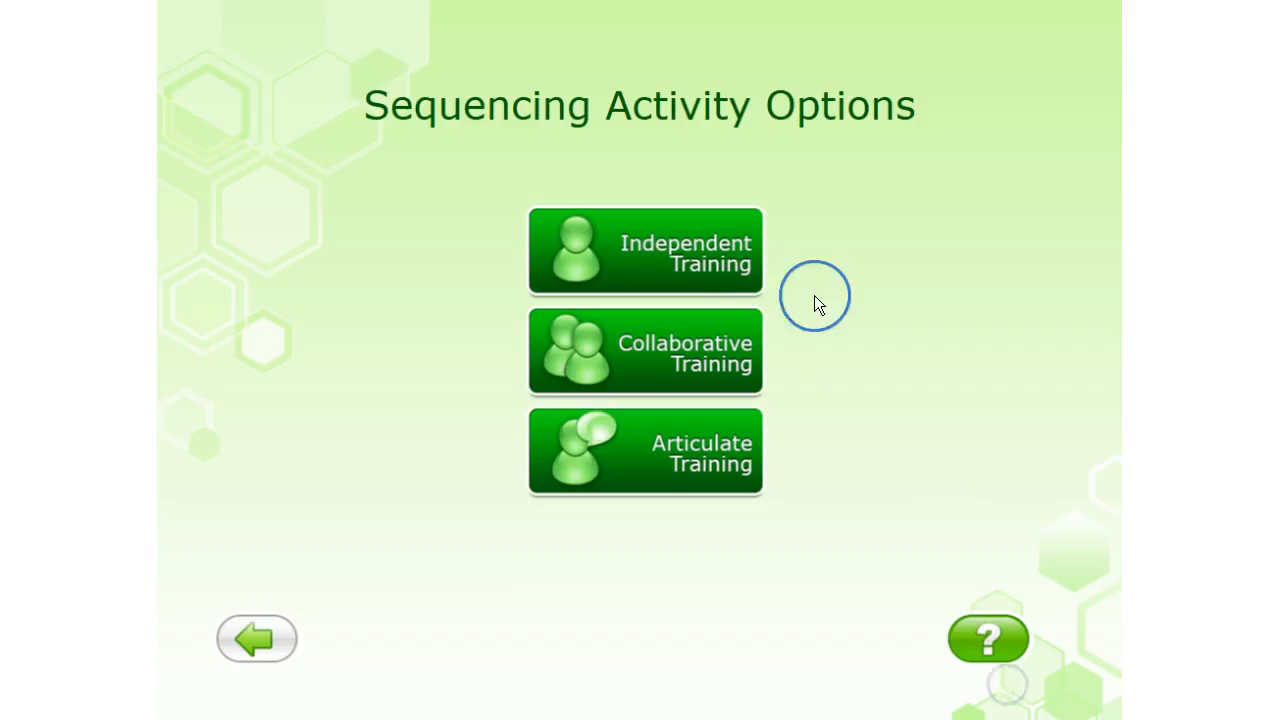
click(638, 266)
click(567, 355)
click(623, 636)
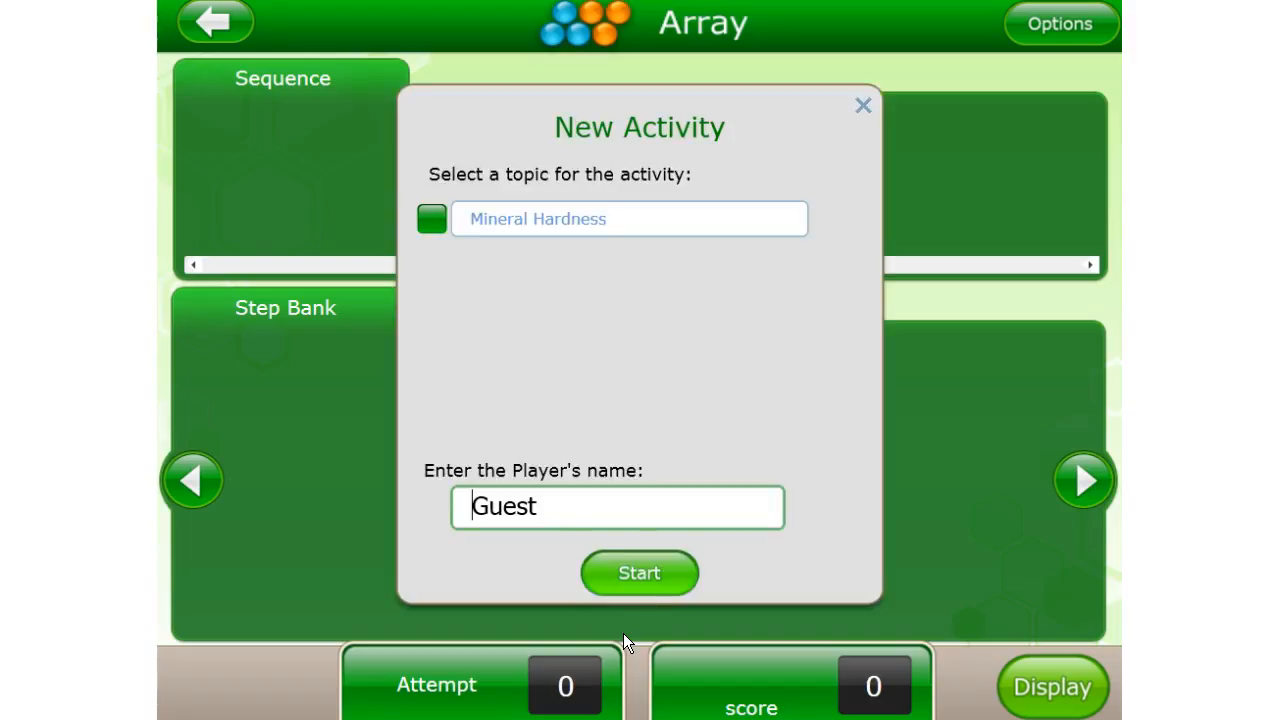
click(428, 216)
click(634, 583)
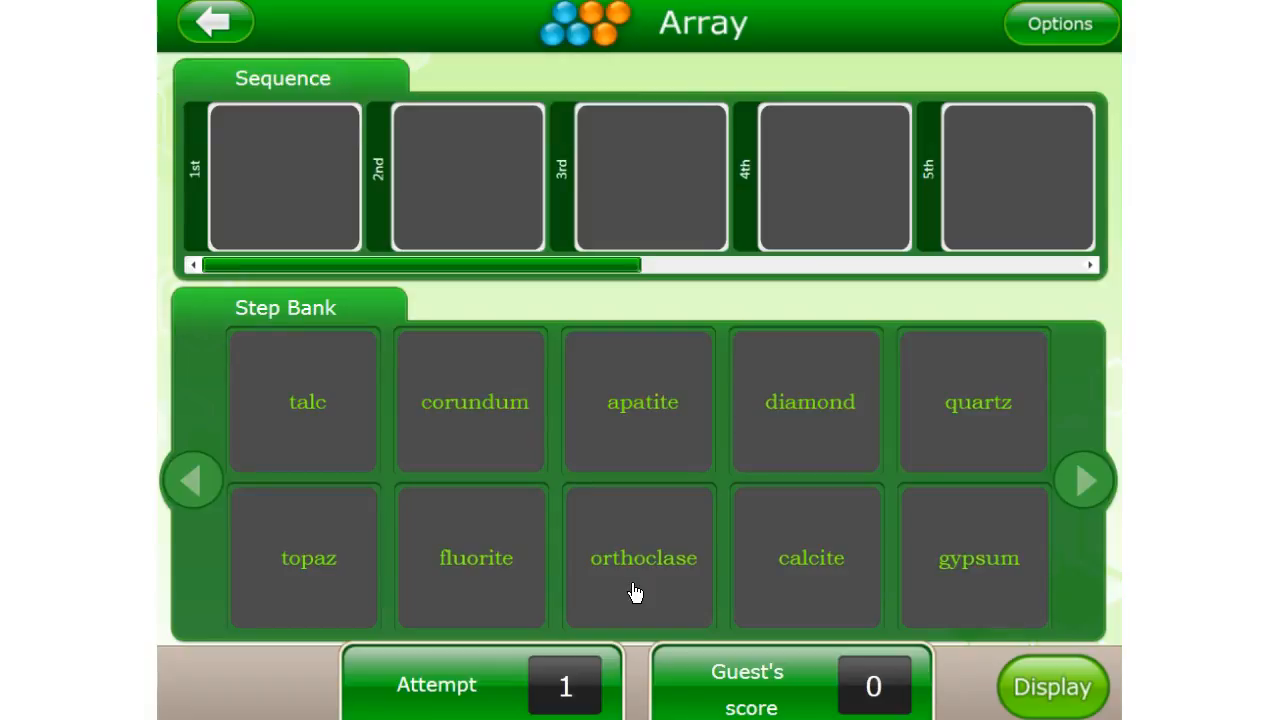
click(634, 585)
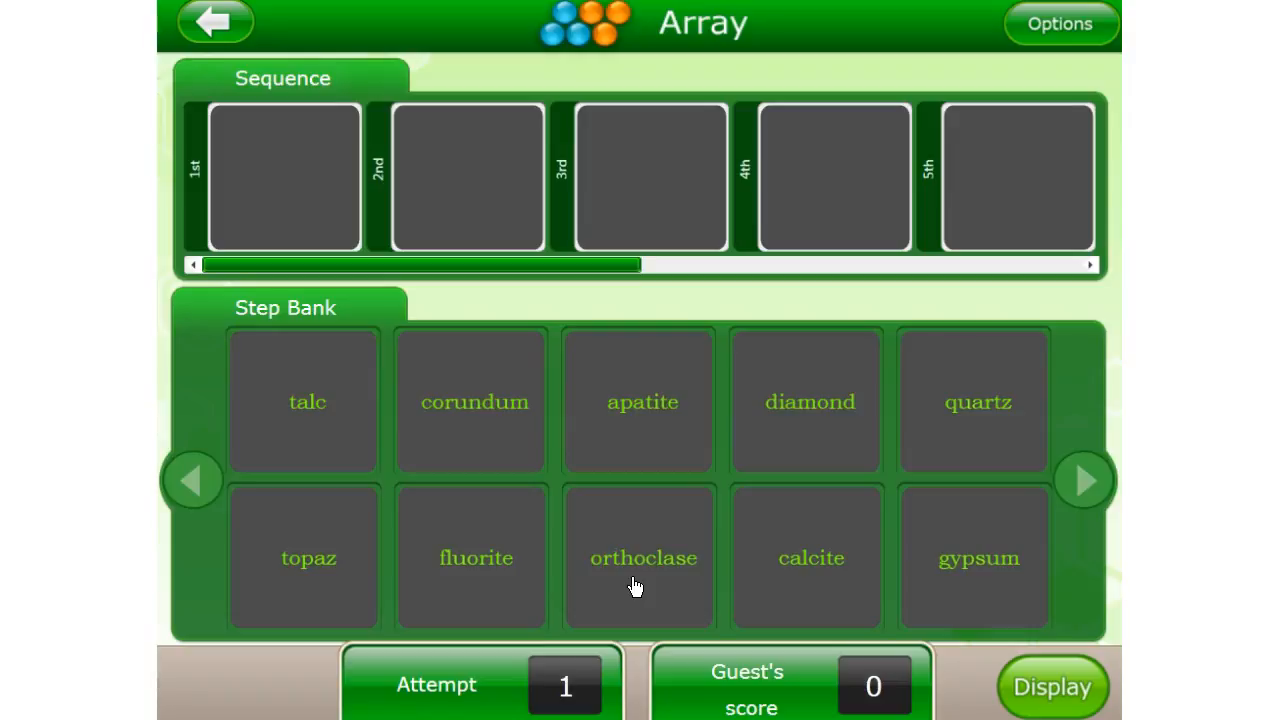
Leave the Array activity and return to the Topic Creator
click(224, 24)
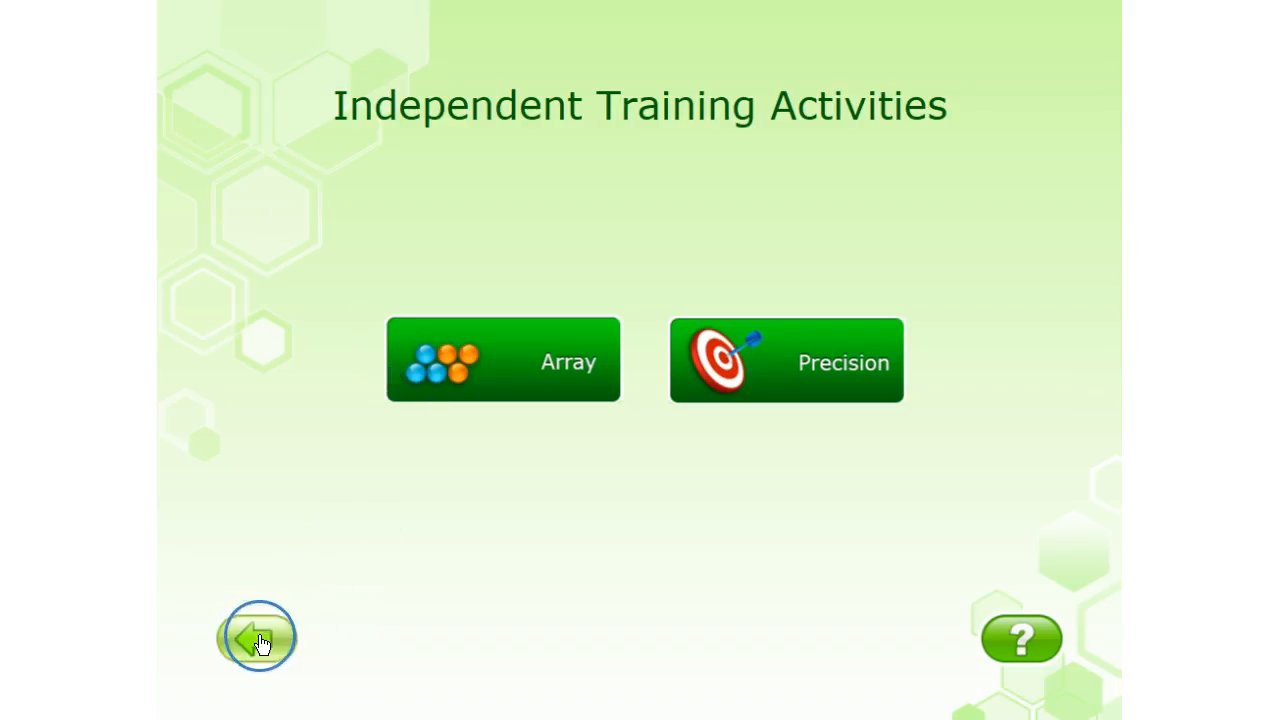
click(259, 643)
click(257, 640)
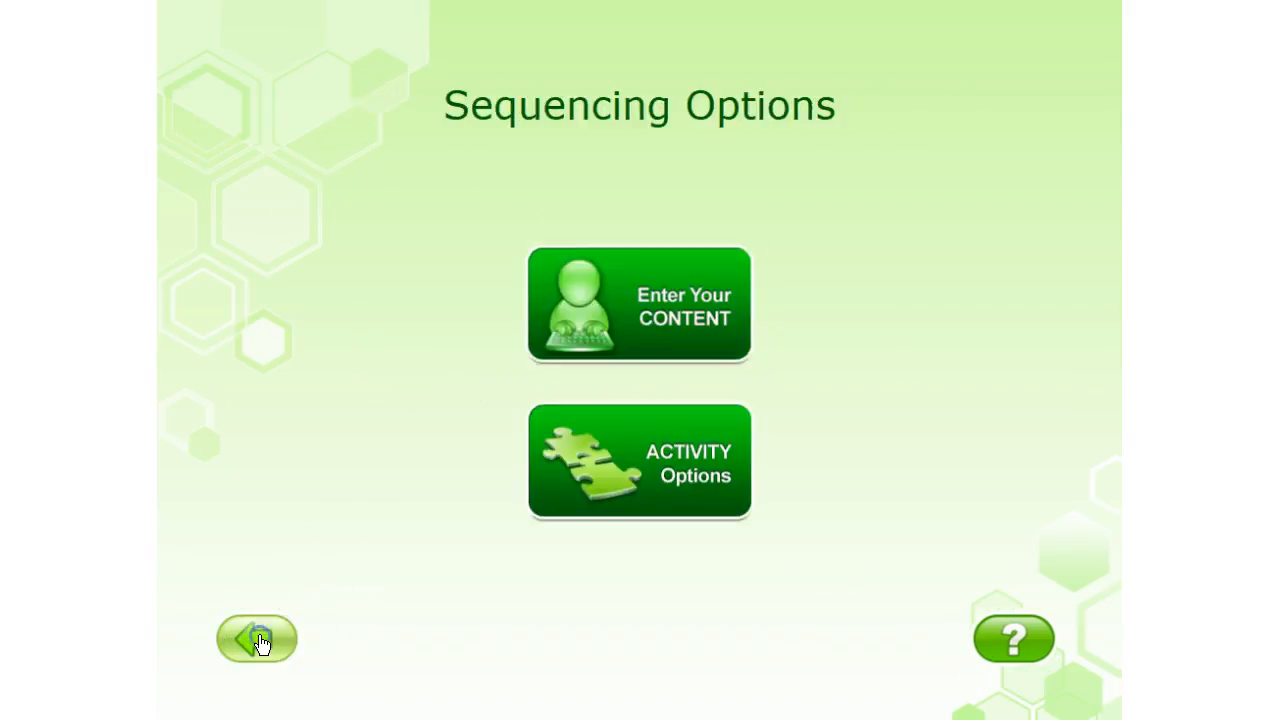
click(643, 347)
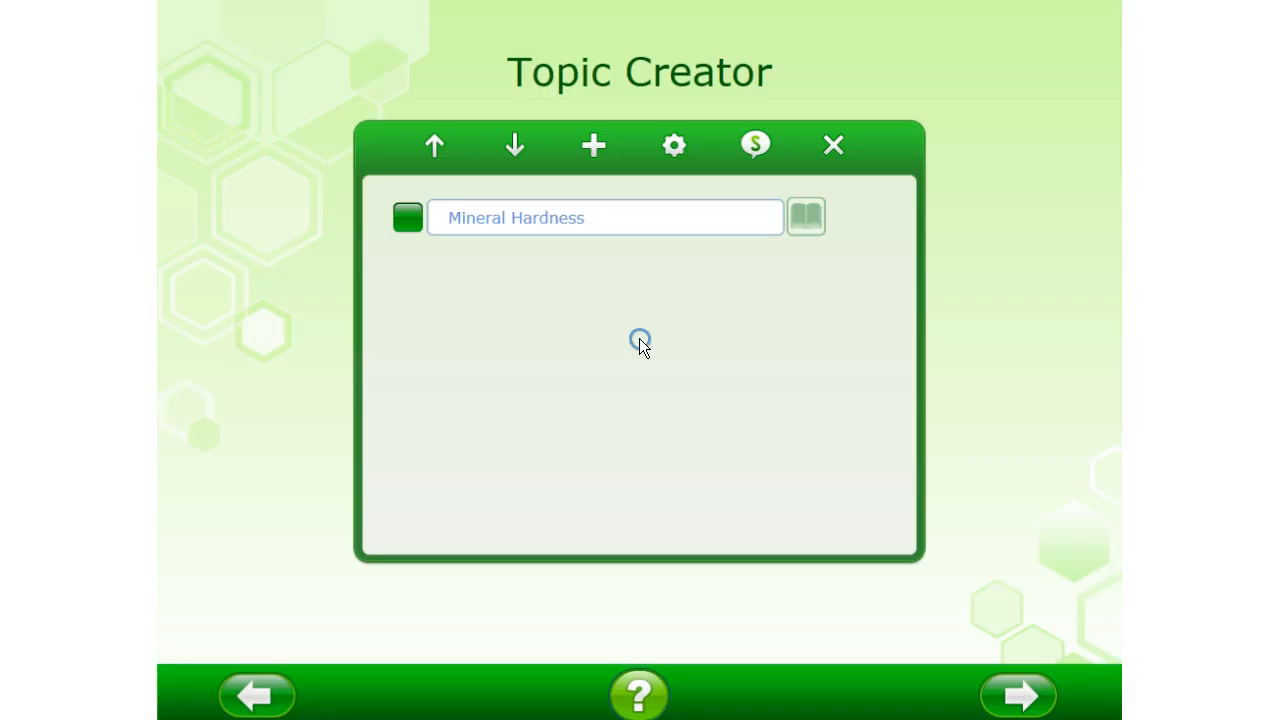
Set the Mineral Hardness topic's background colour to Medium Green and its font colour to DarkSlateGray
click(410, 228)
click(676, 148)
click(690, 290)
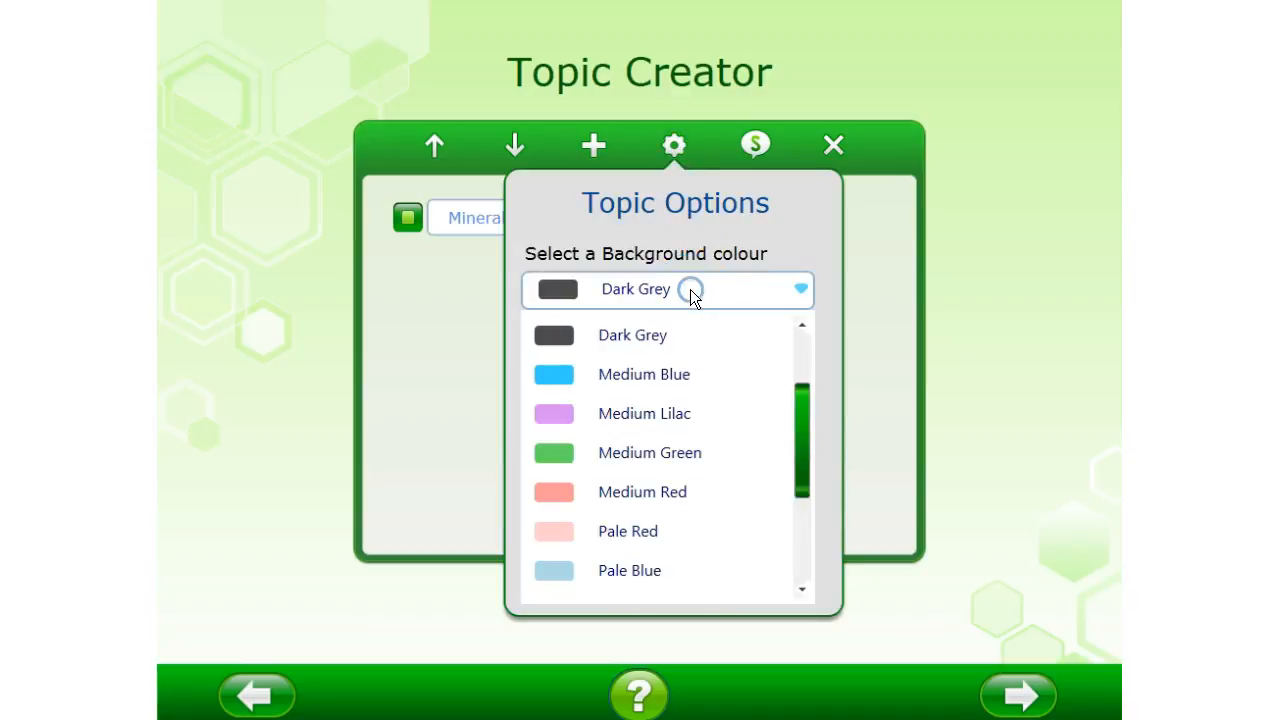
click(676, 463)
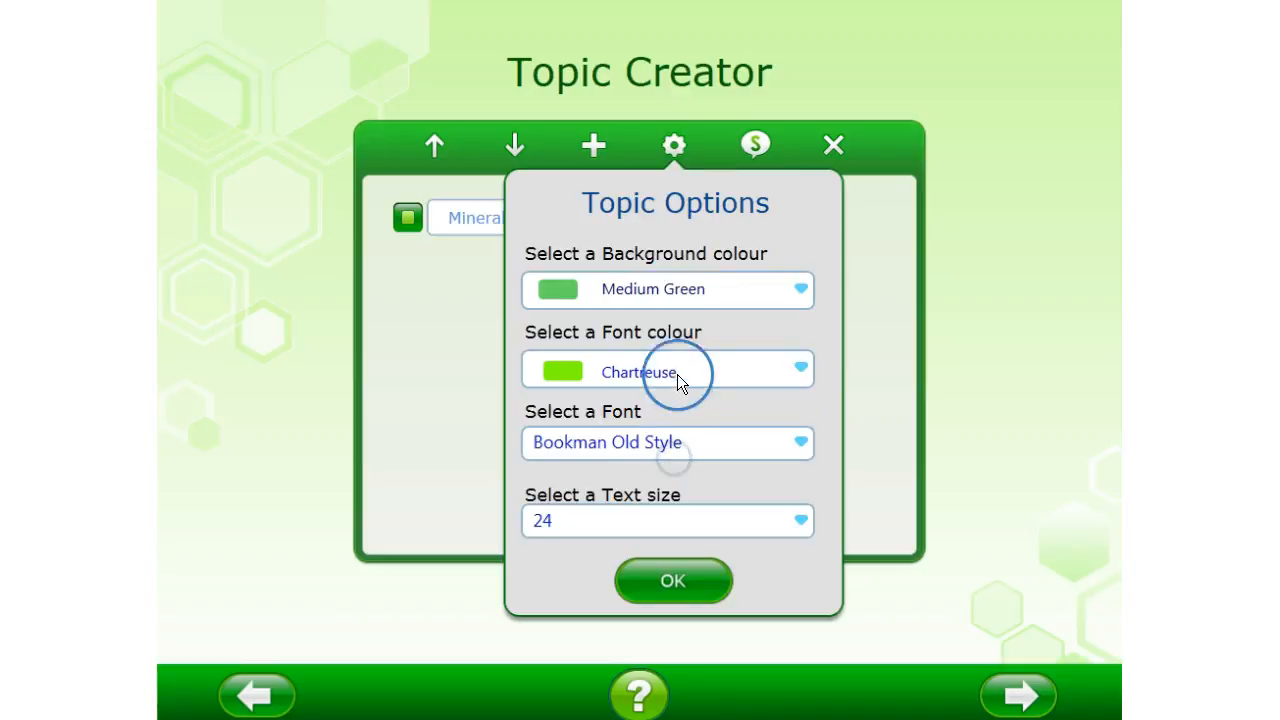
click(677, 378)
scroll(672, 470, down, 6)
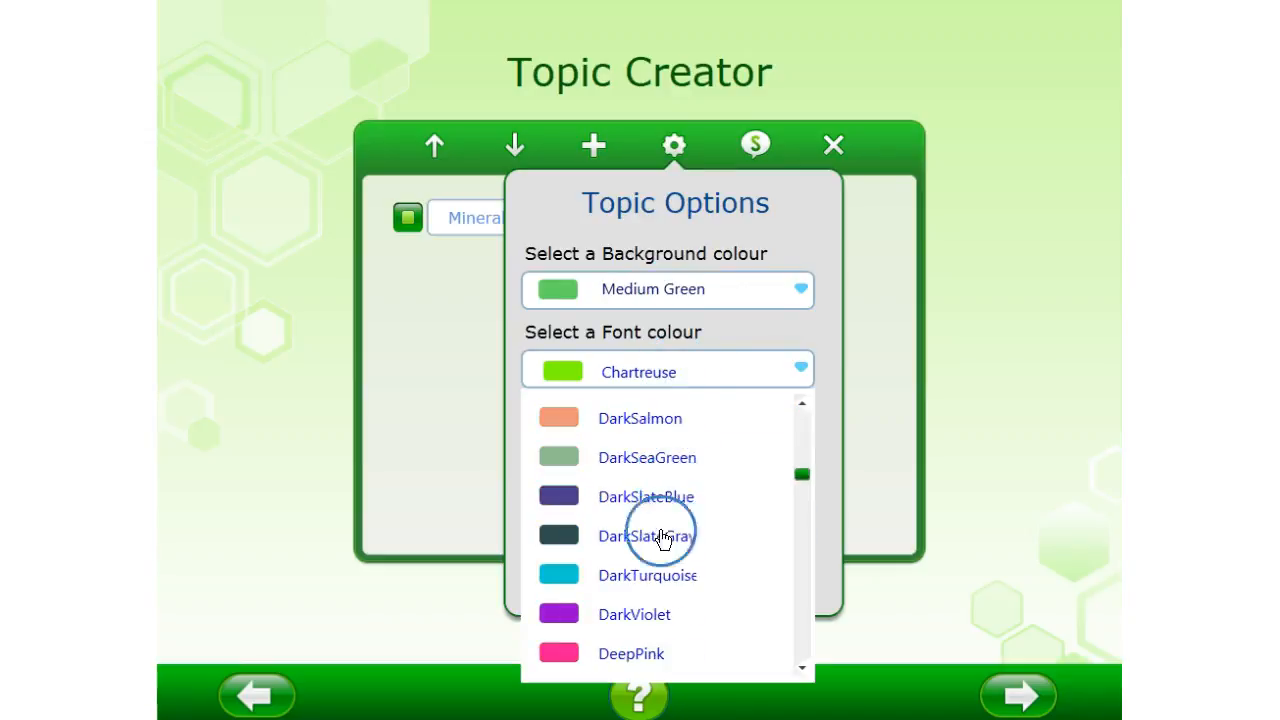
click(656, 538)
Set the topic's font to Centry Gothic and its text size to 36, and apply the topic options
click(667, 440)
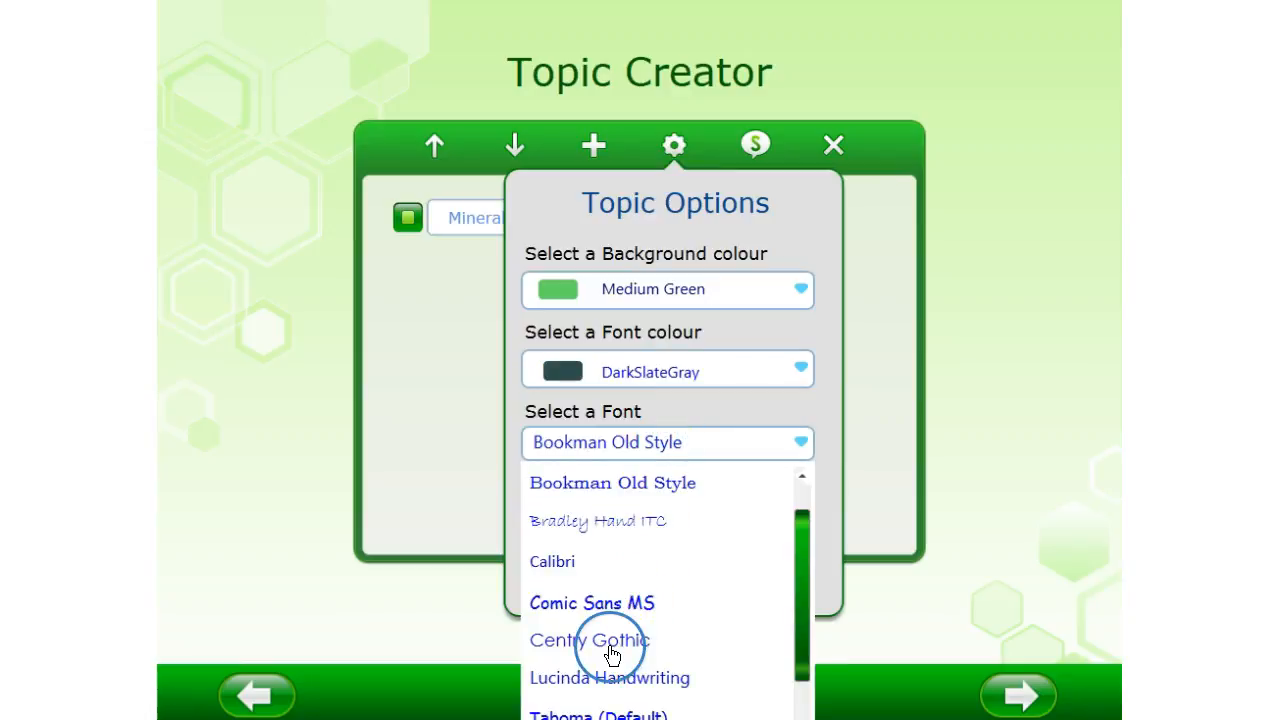
click(612, 655)
click(621, 517)
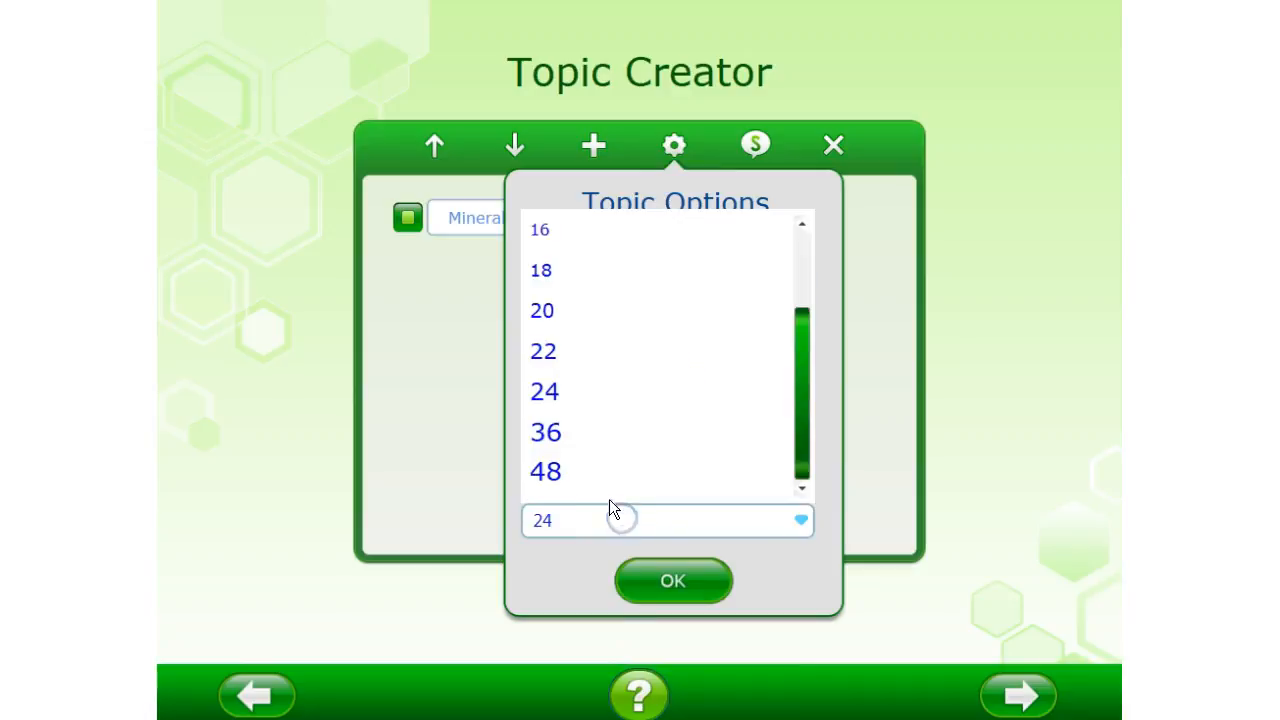
click(540, 432)
click(669, 579)
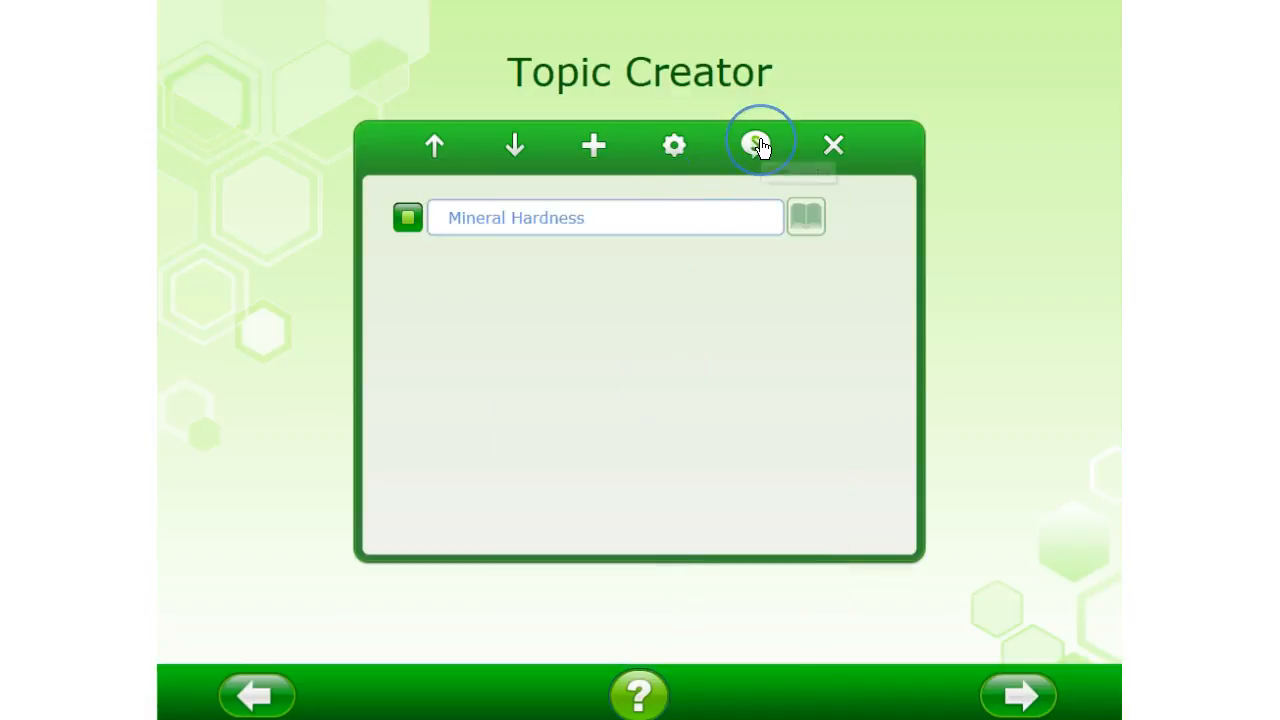
Open the Mineral Hardness steps and exclude diamond, corundum, topaz and quartz from the sequence
click(757, 146)
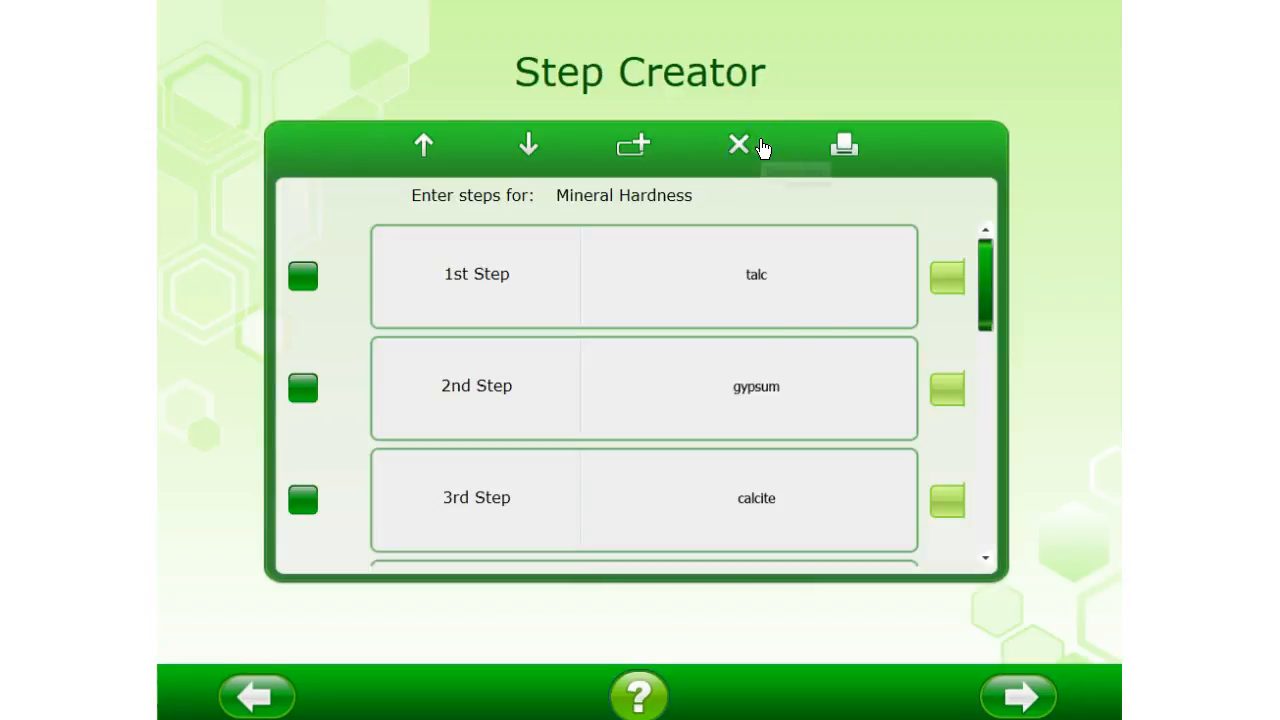
scroll(800, 430, down, 8)
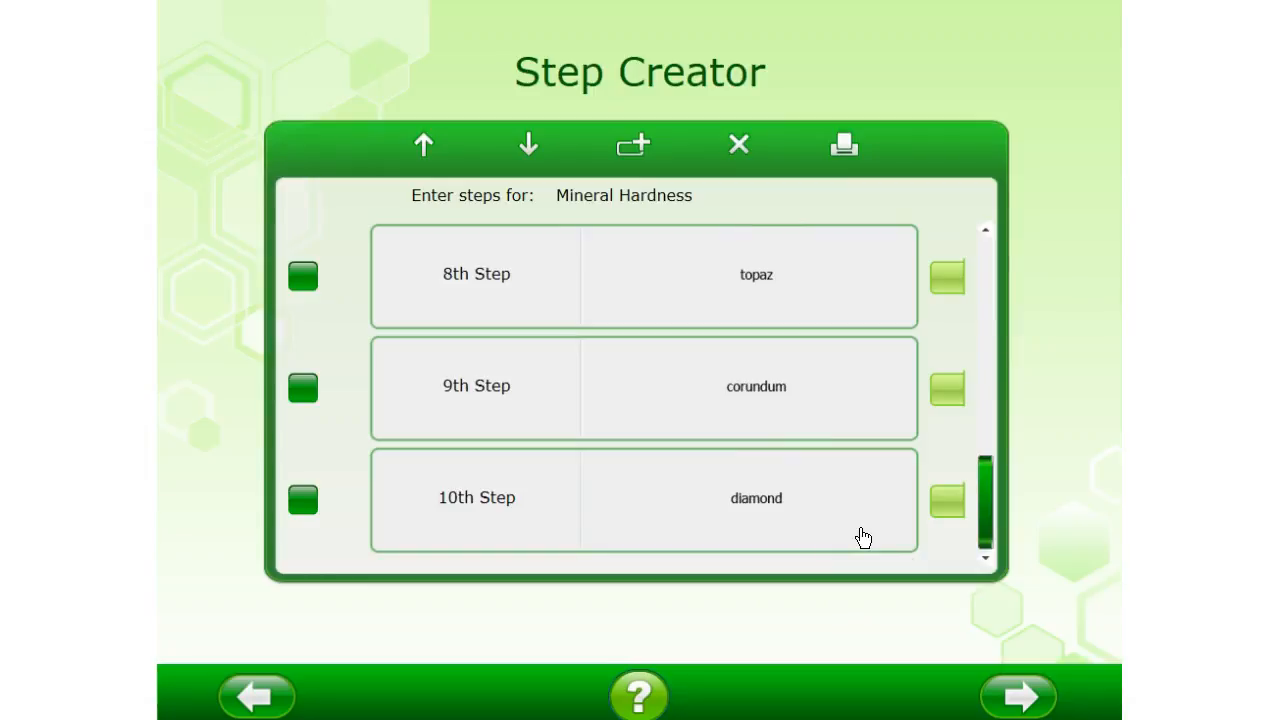
click(946, 503)
click(952, 462)
click(946, 392)
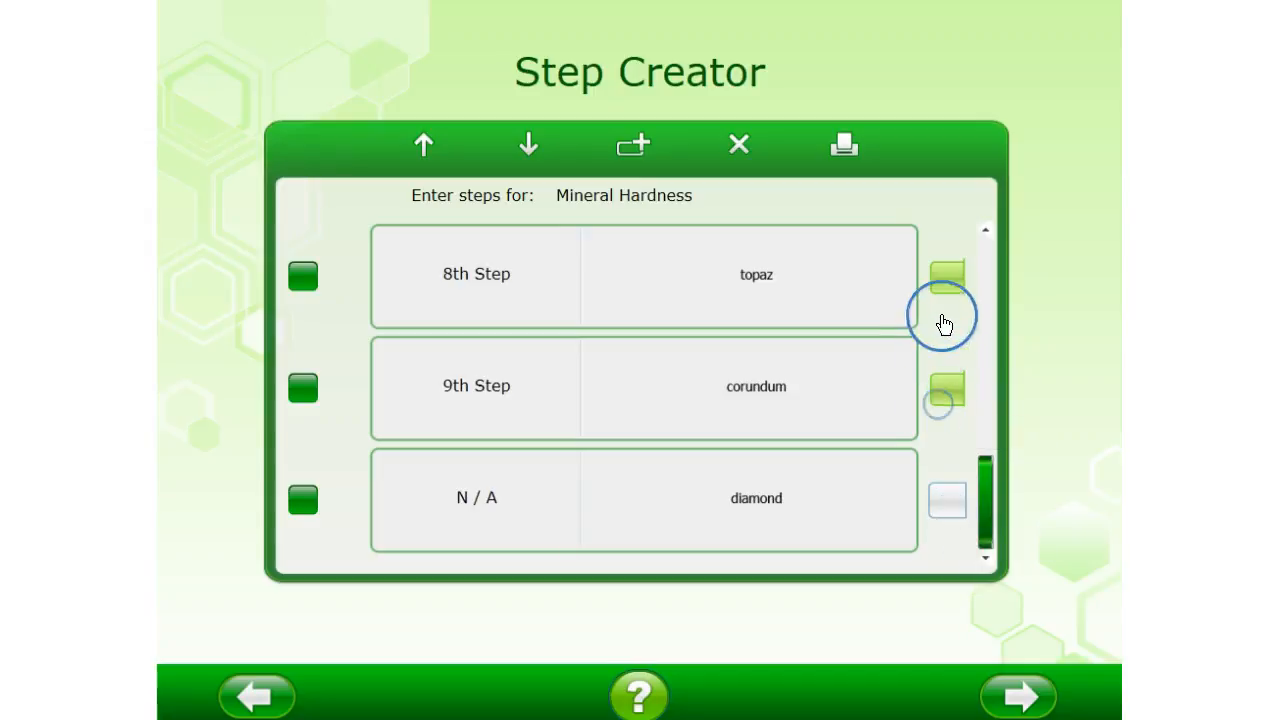
click(948, 290)
scroll(948, 297, up, 3)
click(952, 480)
click(948, 510)
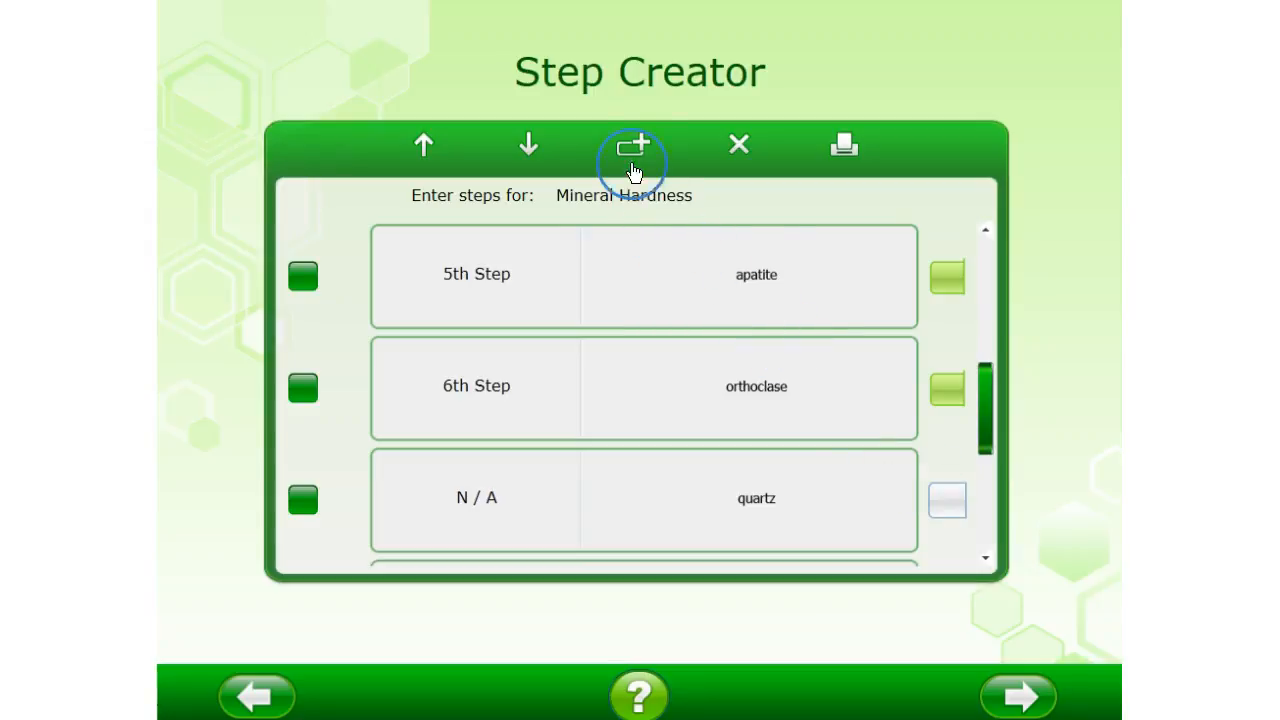
View the box types offered for adding a new step, without adding one
click(632, 152)
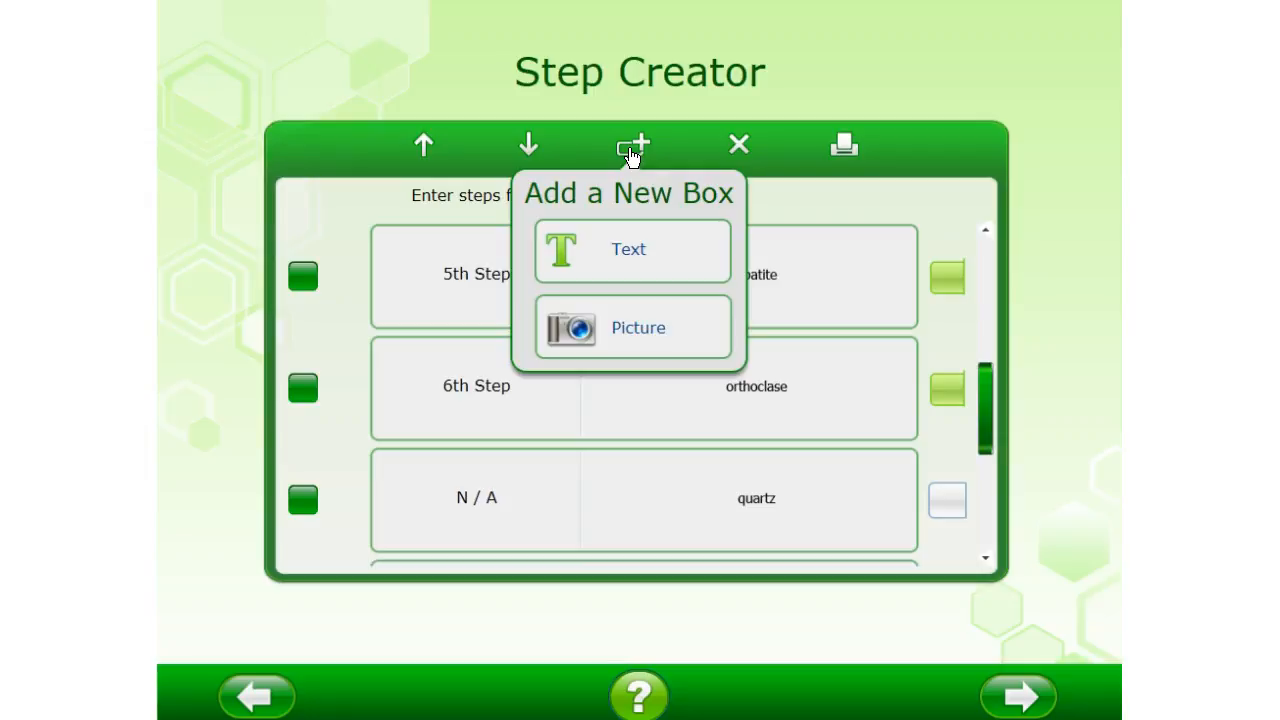
click(631, 157)
Replace the second step's text "gypsum" with "kipsi" and update it
scroll(763, 387, up, 5)
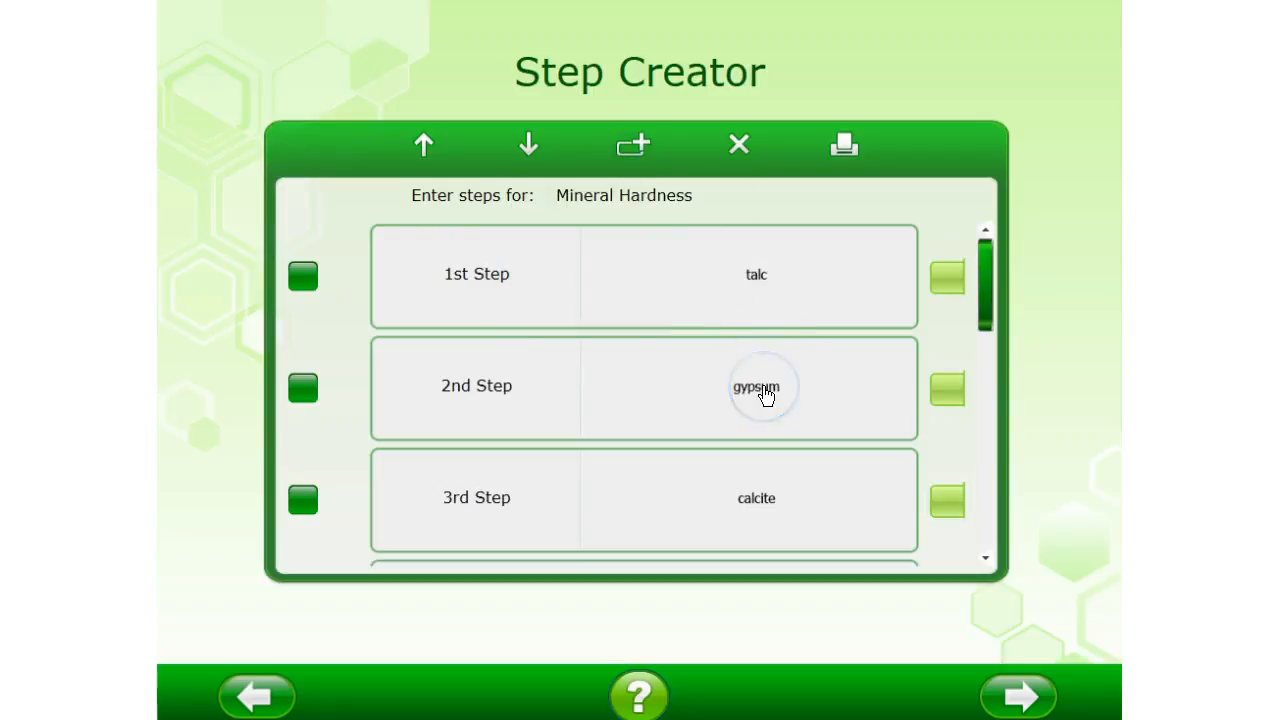
click(765, 393)
click(493, 240)
click(489, 283)
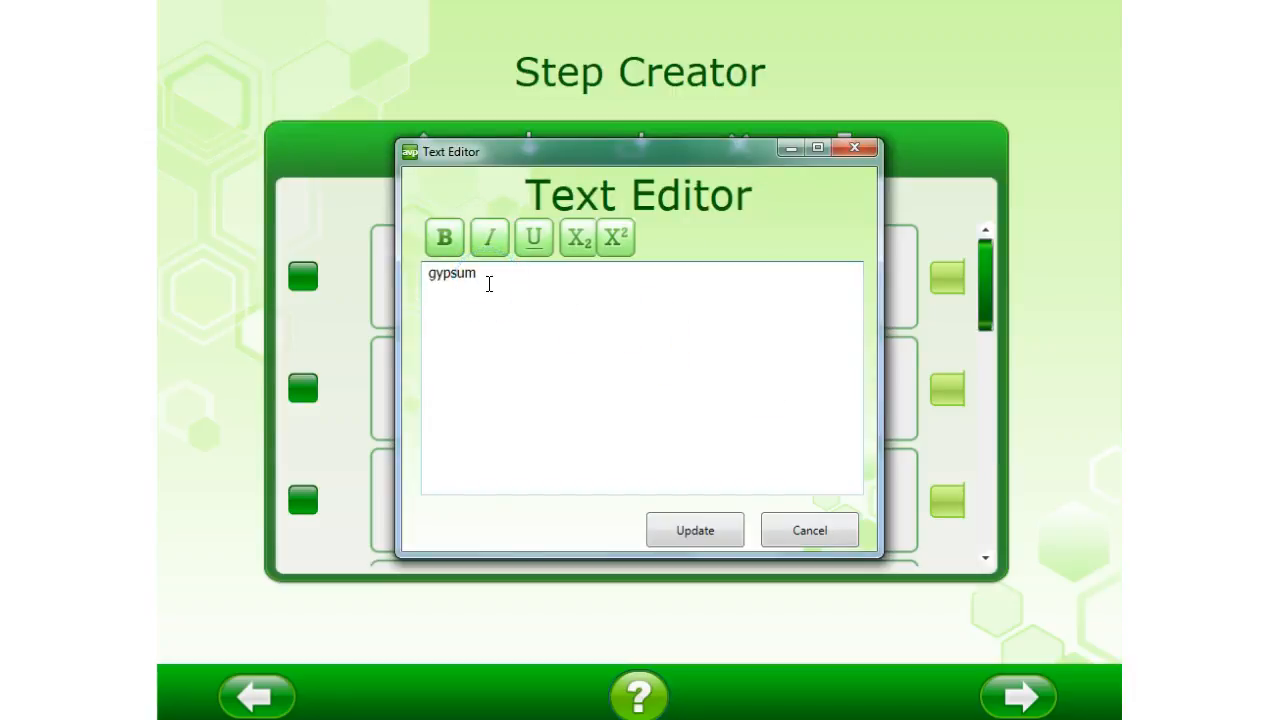
double_click(489, 276)
text(kipsi)
click(434, 238)
click(434, 277)
key(Delete)
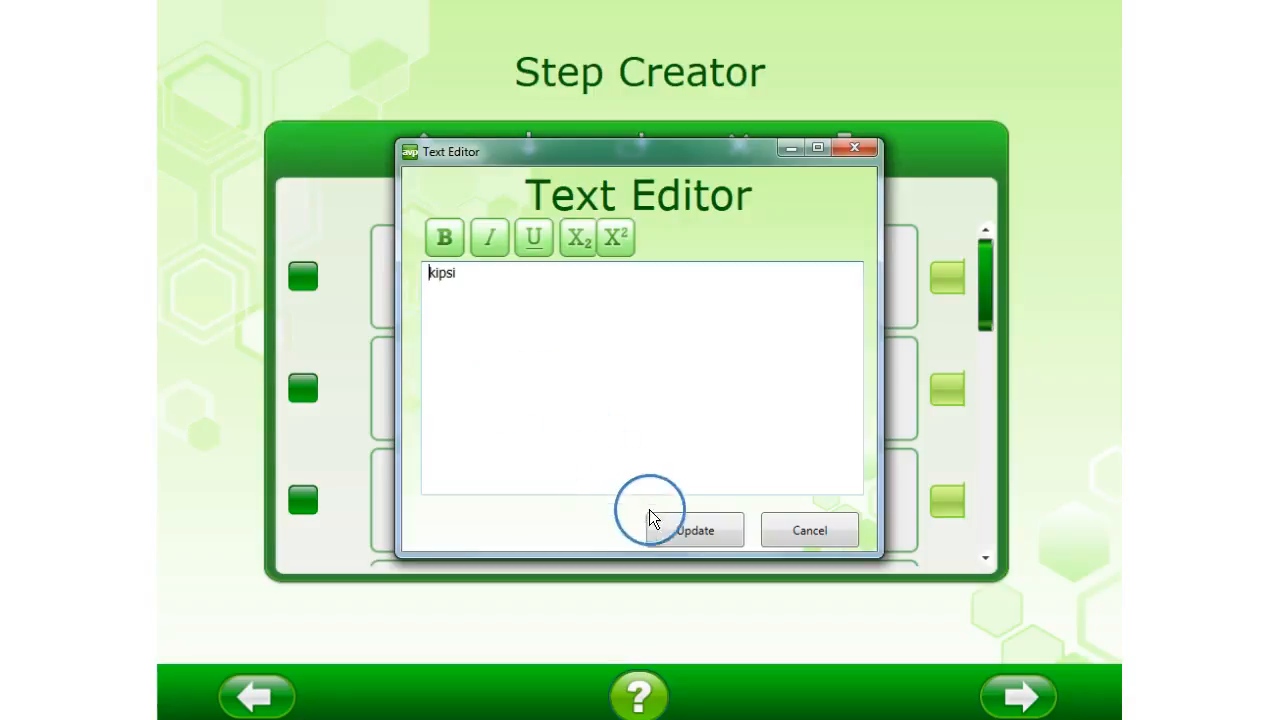
click(674, 530)
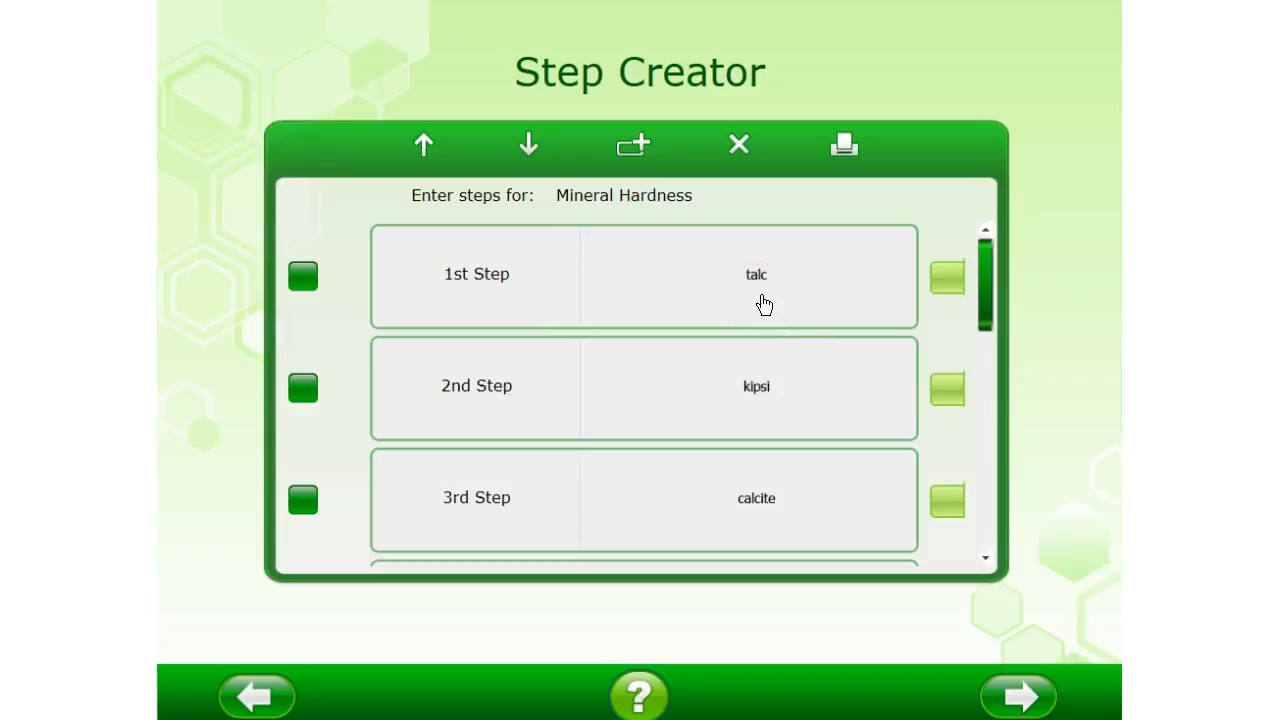
Append "(1)" to the first step's text so it reads "talc (1)", and update it
click(764, 304)
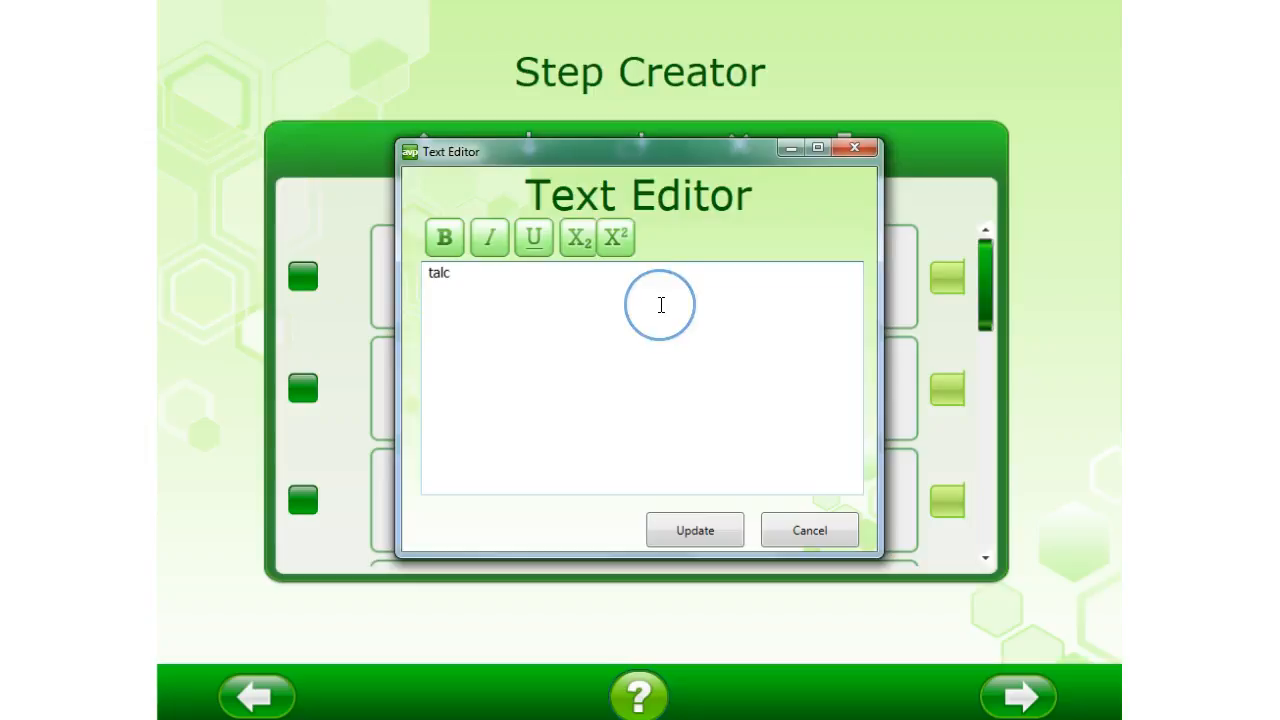
key(Right)
key(Right)
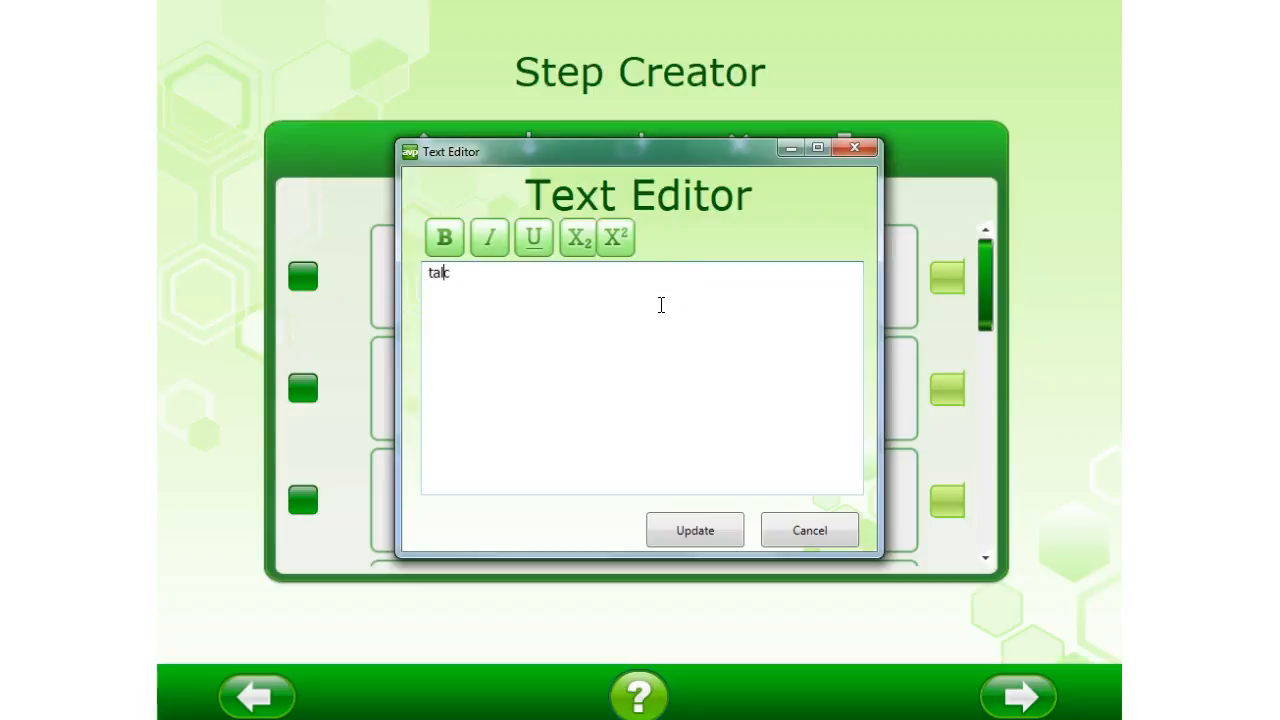
text((1))
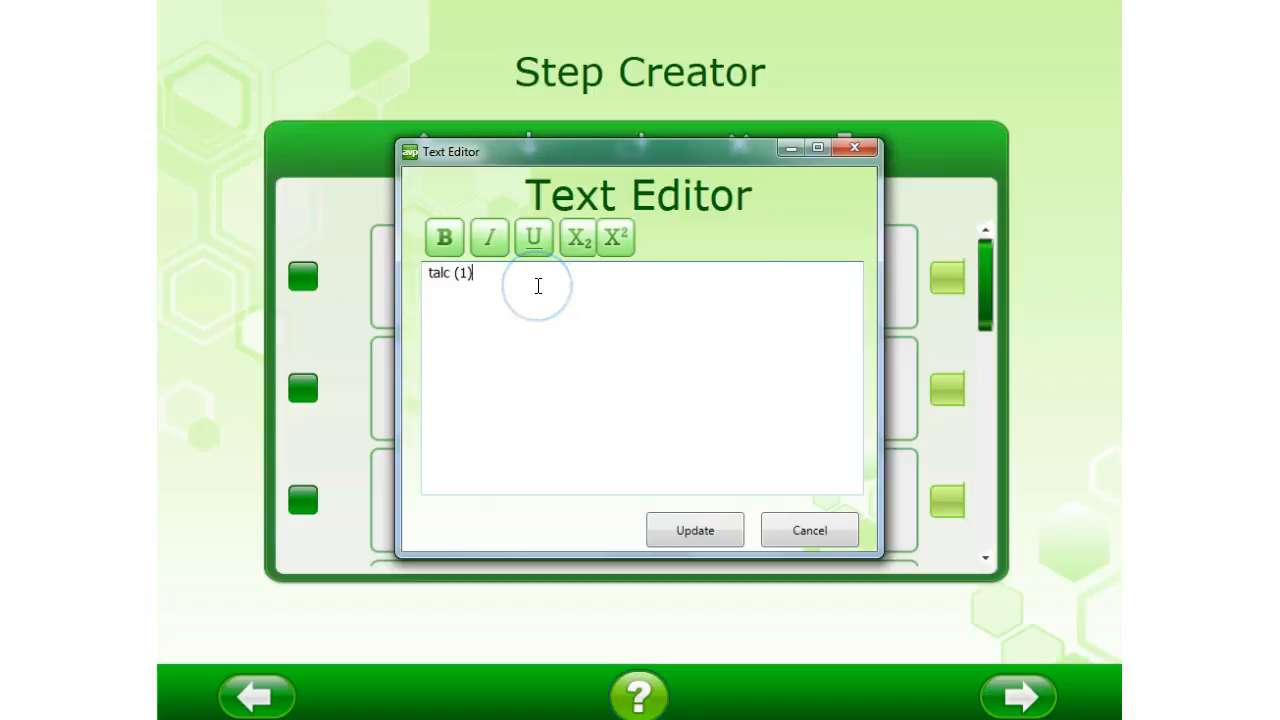
click(568, 293)
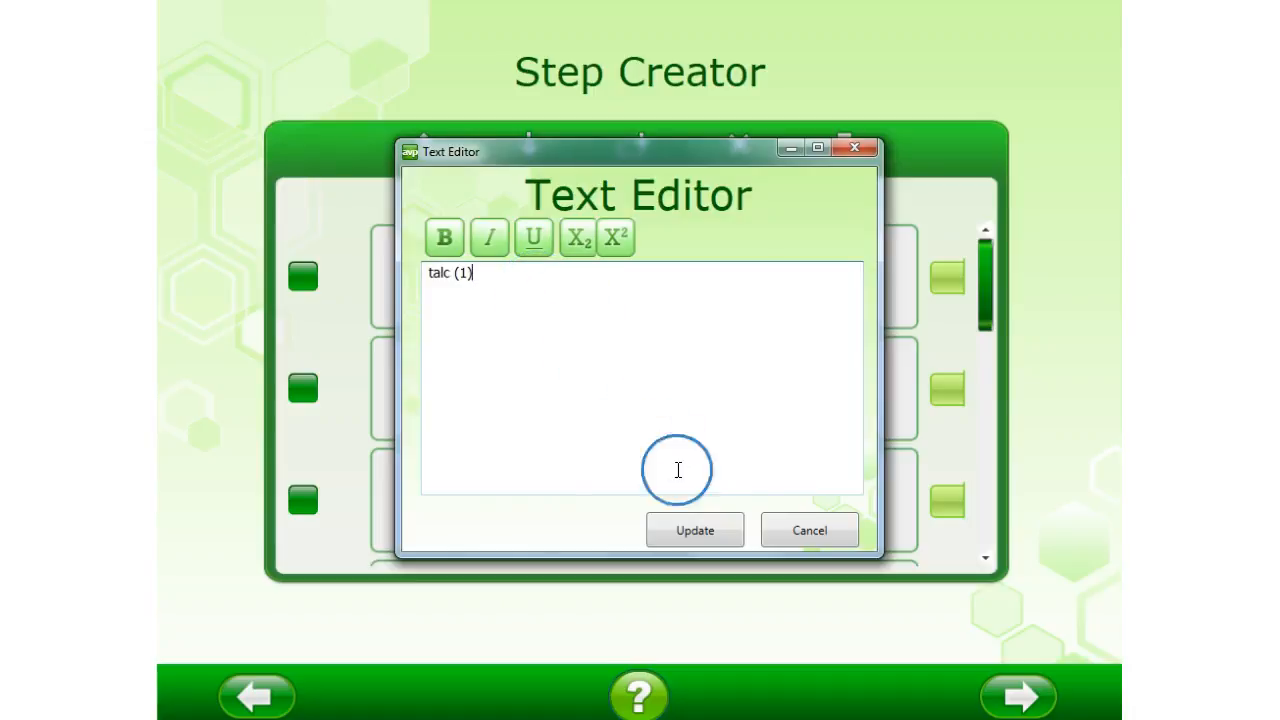
click(721, 532)
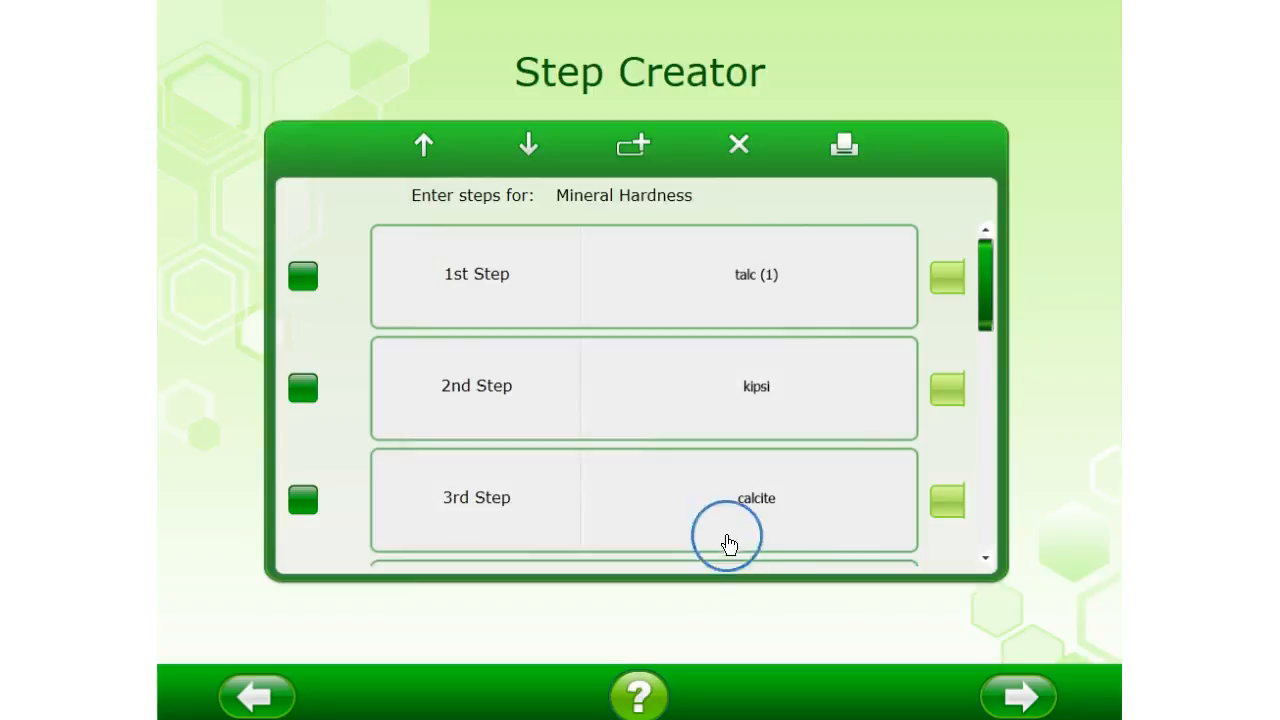
Finish editing the steps and start the Array activity from Independent Training
click(1015, 697)
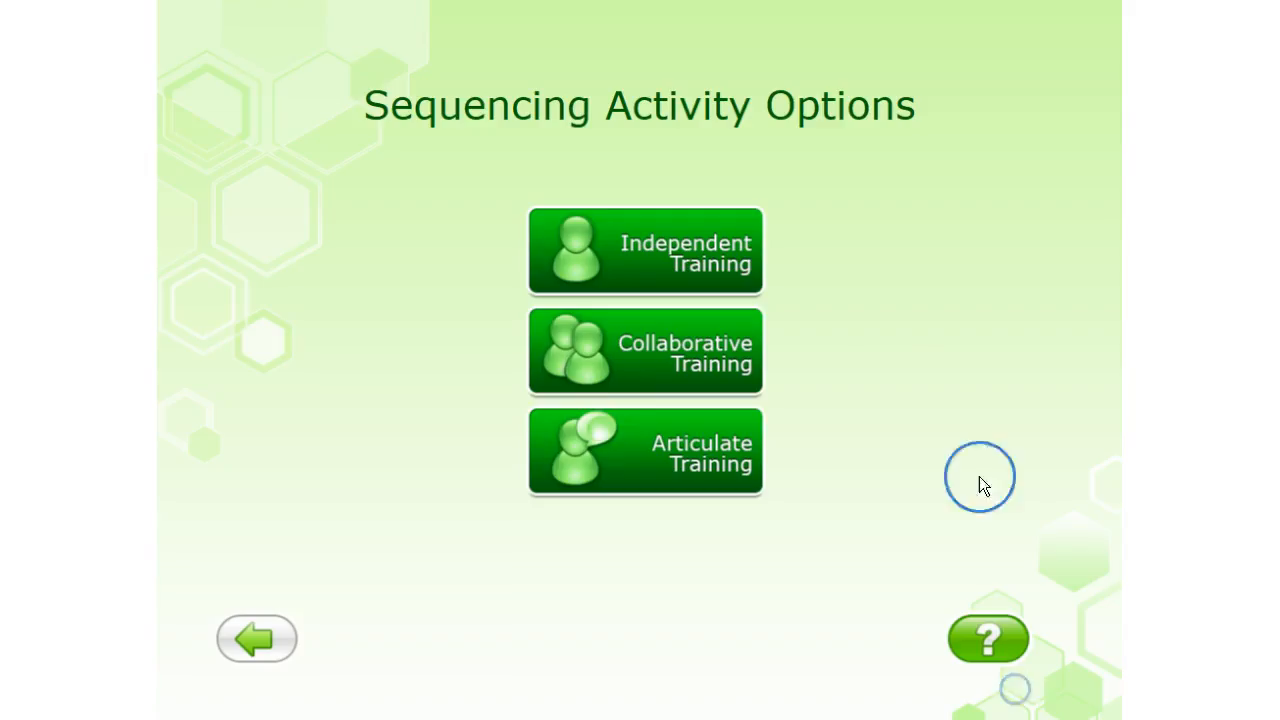
click(631, 267)
click(546, 382)
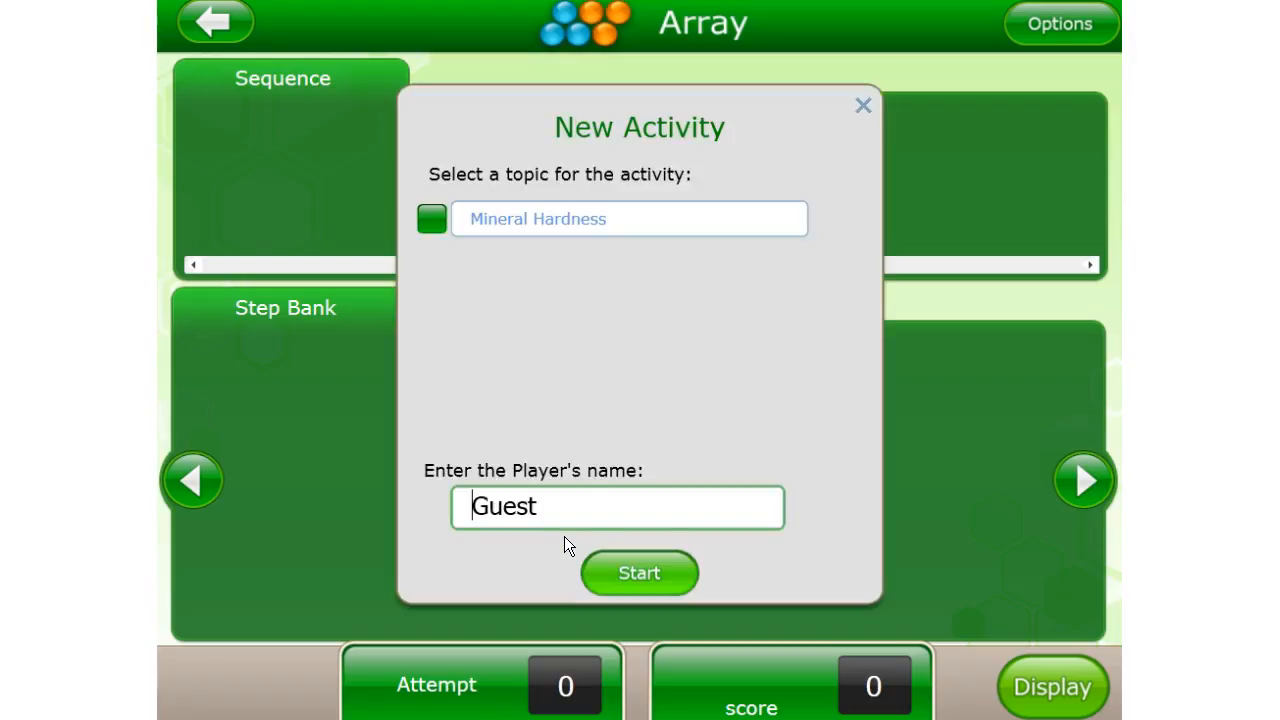
click(431, 218)
click(611, 575)
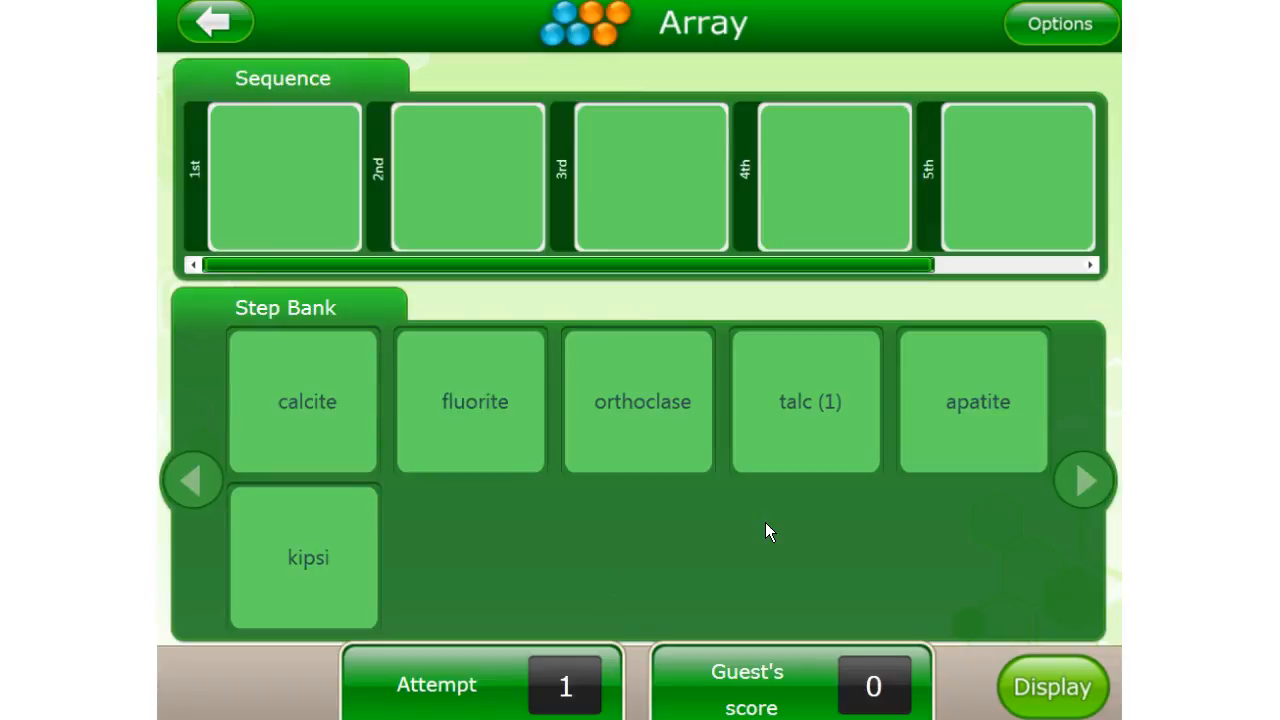
Place "talc (1)" in the 1st position and "kipsi" in the 2nd position of the sequence
drag(800, 420, 288, 173)
drag(314, 558, 467, 152)
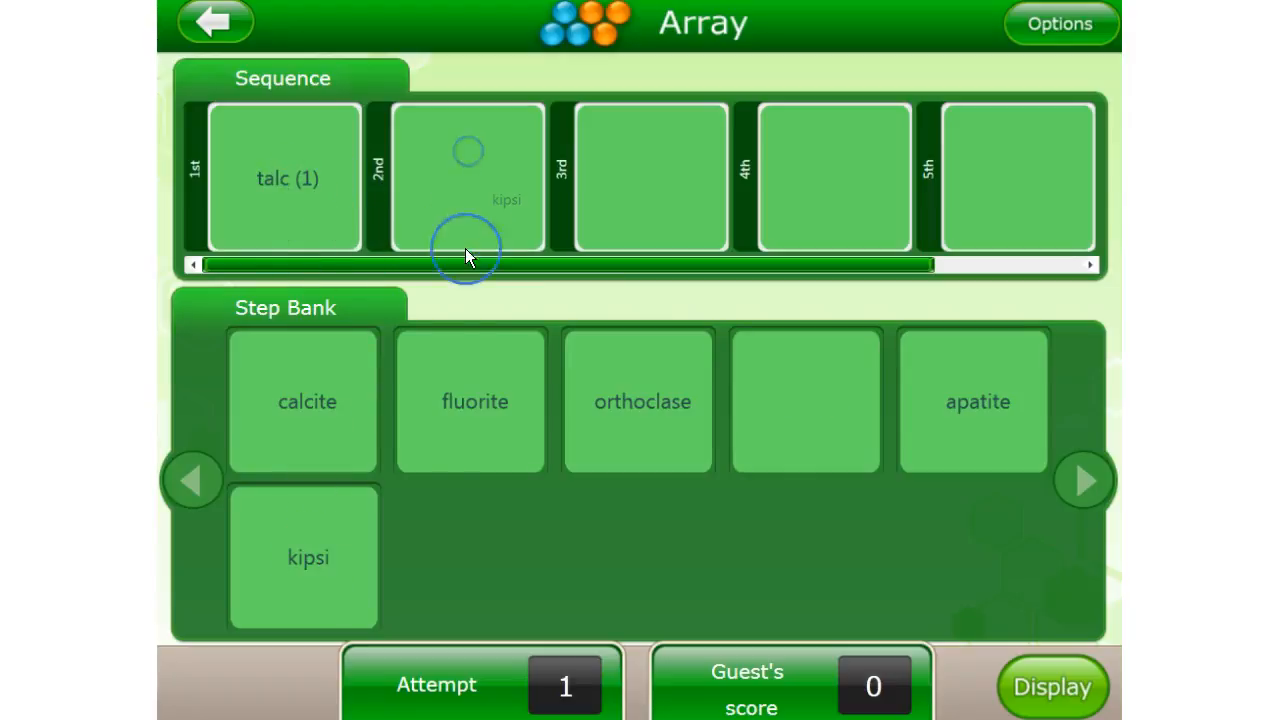